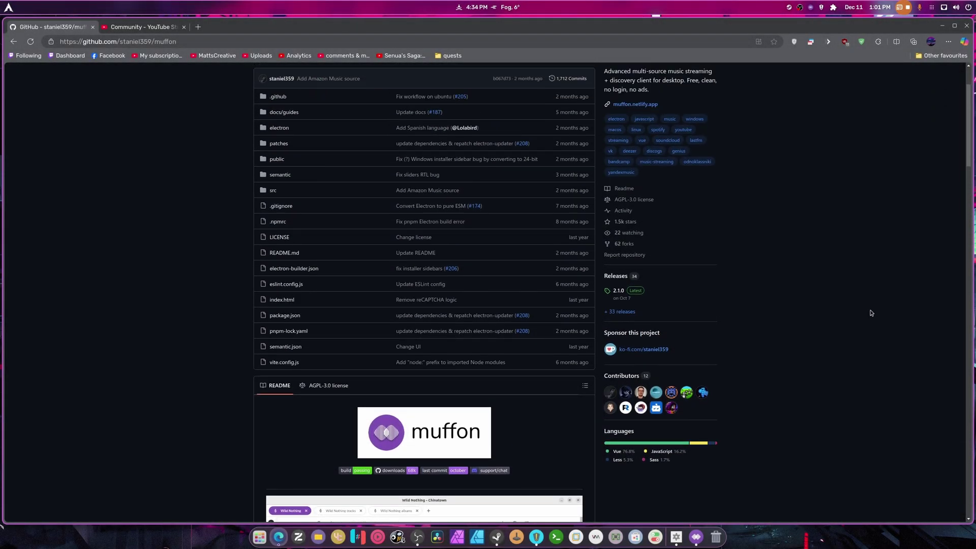
{"action": "scroll", "coordinate": [483, 415], "scroll_direction": "up", "scroll_amount": 3}
- Read through the description at the top of the muffon GitHub README
{"action": "scroll", "coordinate": [444, 403], "scroll_direction": "down", "scroll_amount": 4}
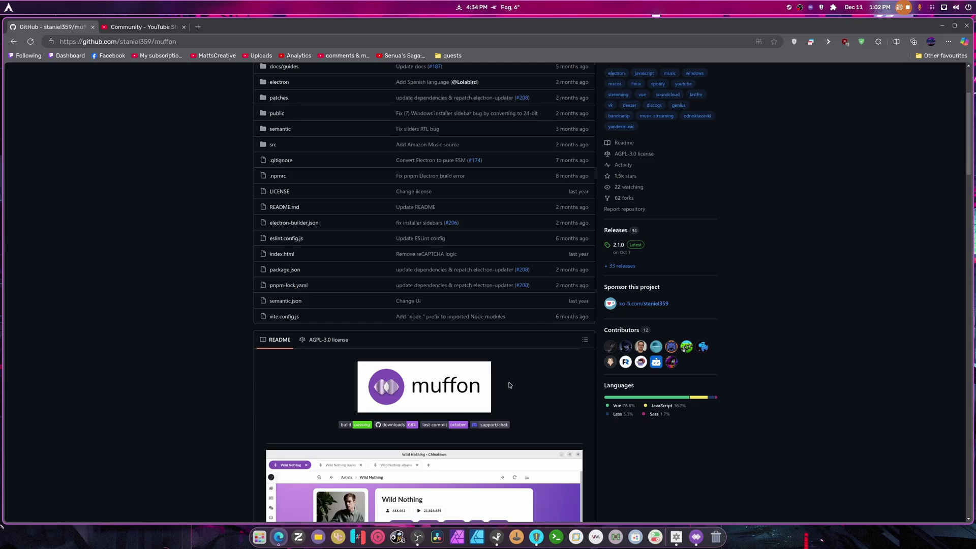
{"action": "scroll", "coordinate": [532, 398], "scroll_direction": "up", "scroll_amount": 3}
{"action": "scroll", "coordinate": [635, 371], "scroll_direction": "down", "scroll_amount": 2}
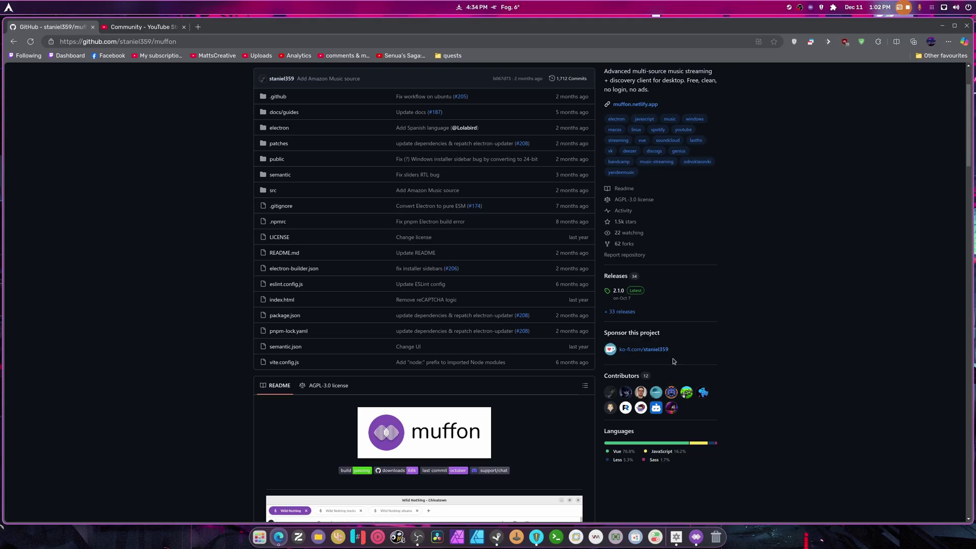
{"action": "scroll", "coordinate": [754, 388], "scroll_direction": "up", "scroll_amount": 2}
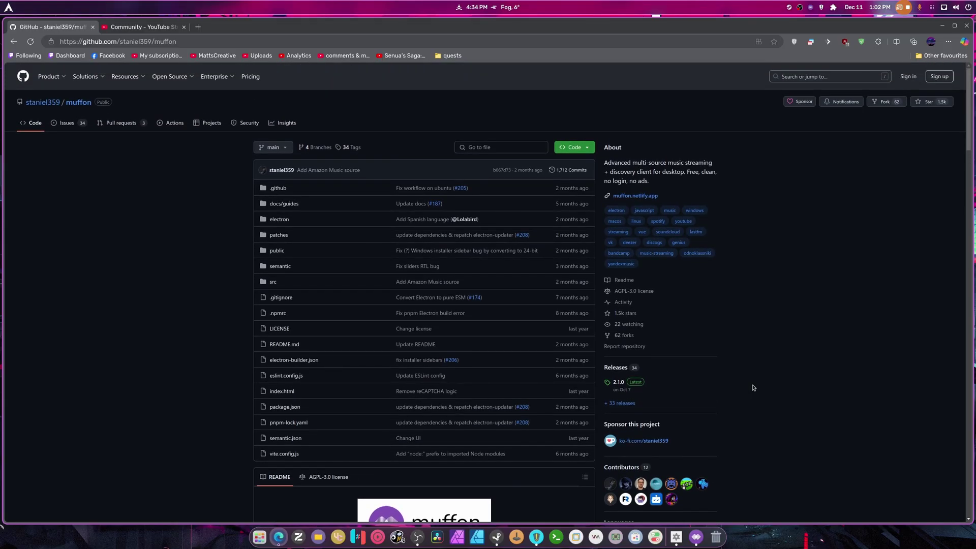
{"action": "scroll", "coordinate": [753, 388], "scroll_direction": "down", "scroll_amount": 3}
{"action": "scroll", "coordinate": [752, 394], "scroll_direction": "up", "scroll_amount": 3}
{"action": "scroll", "coordinate": [754, 393], "scroll_direction": "down", "scroll_amount": 7}
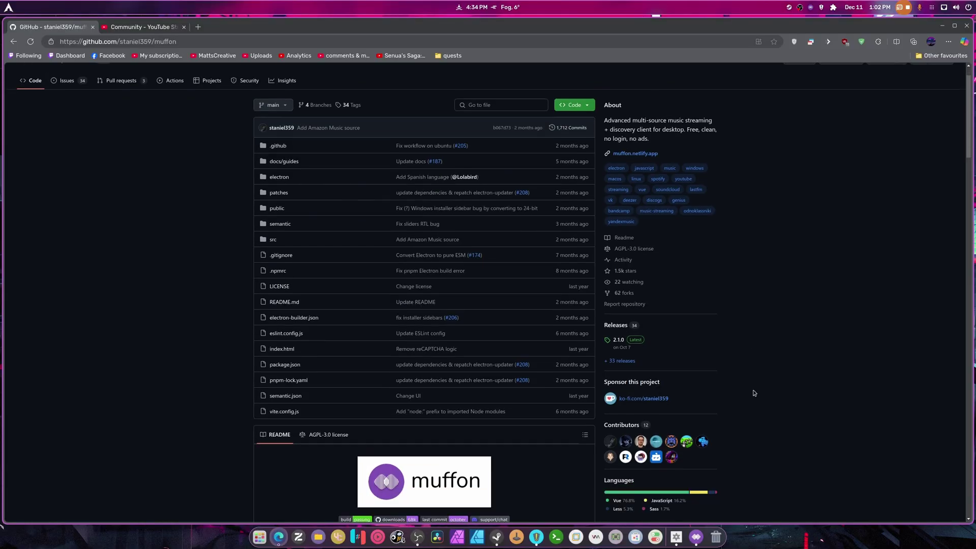
{"action": "scroll", "coordinate": [753, 401], "scroll_direction": "up", "scroll_amount": 7}
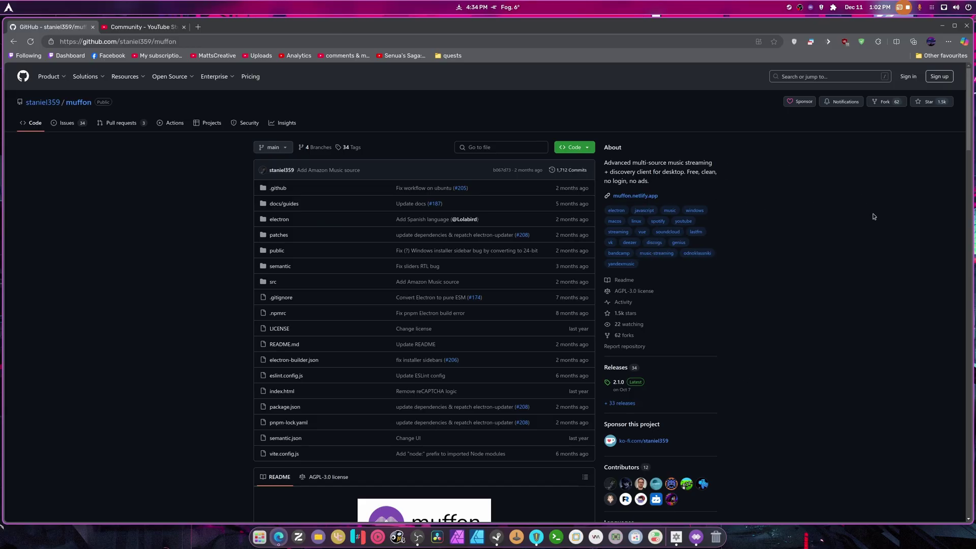
- Scroll down to the README's Features list, then minimize the browser
{"action": "scroll", "coordinate": [820, 296], "scroll_direction": "down", "scroll_amount": 7}
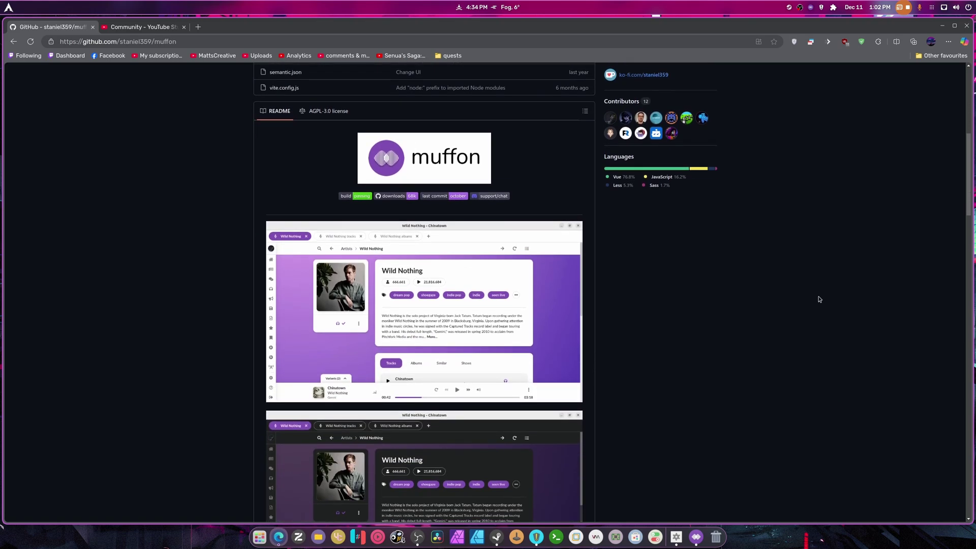
{"action": "scroll", "coordinate": [819, 300], "scroll_direction": "down", "scroll_amount": 3}
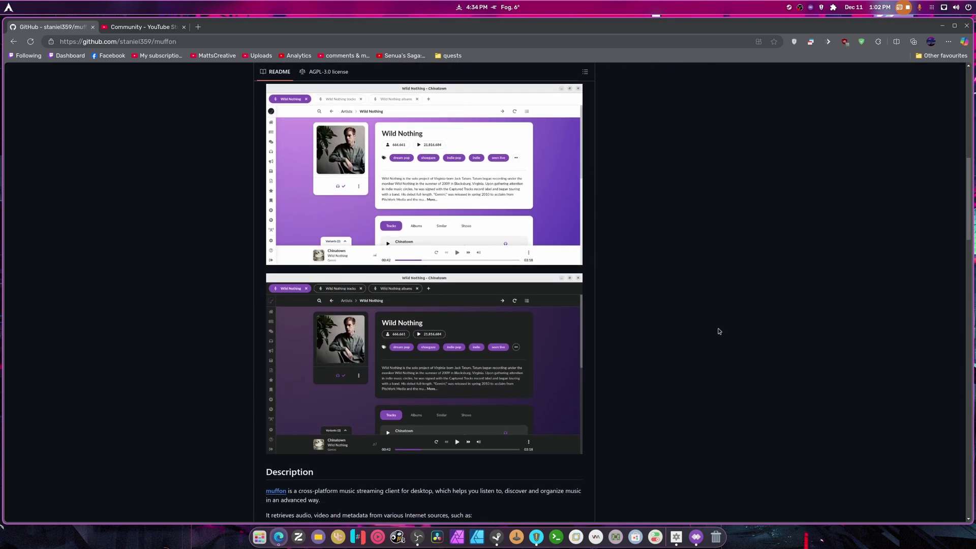
{"action": "scroll", "coordinate": [723, 402], "scroll_direction": "down", "scroll_amount": 5}
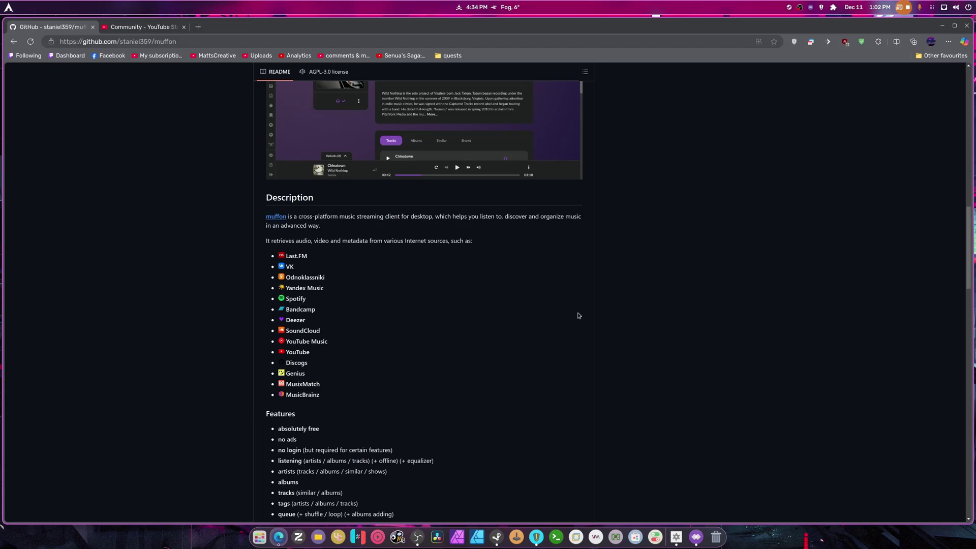
{"action": "scroll", "coordinate": [577, 317], "scroll_direction": "down", "scroll_amount": 3}
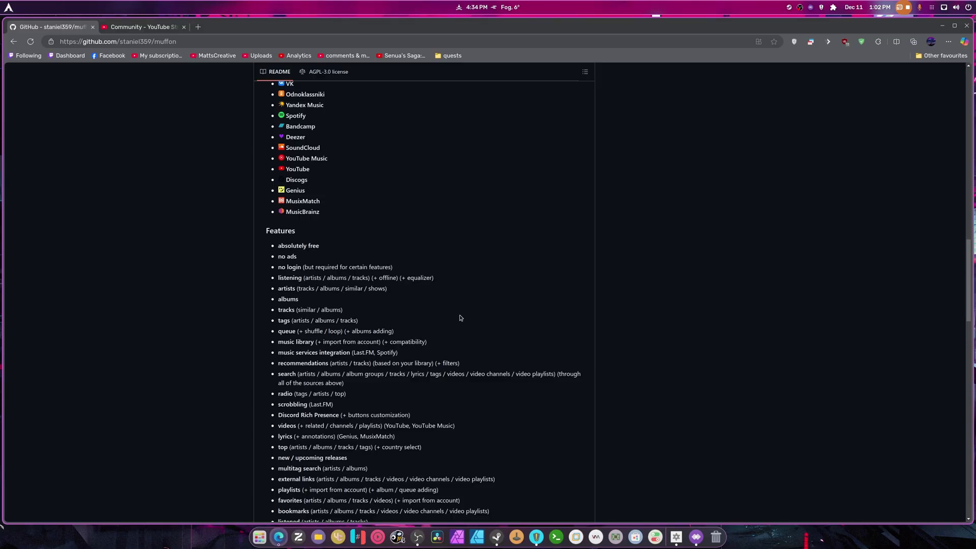
{"action": "scroll", "coordinate": [460, 318], "scroll_direction": "down", "scroll_amount": 1}
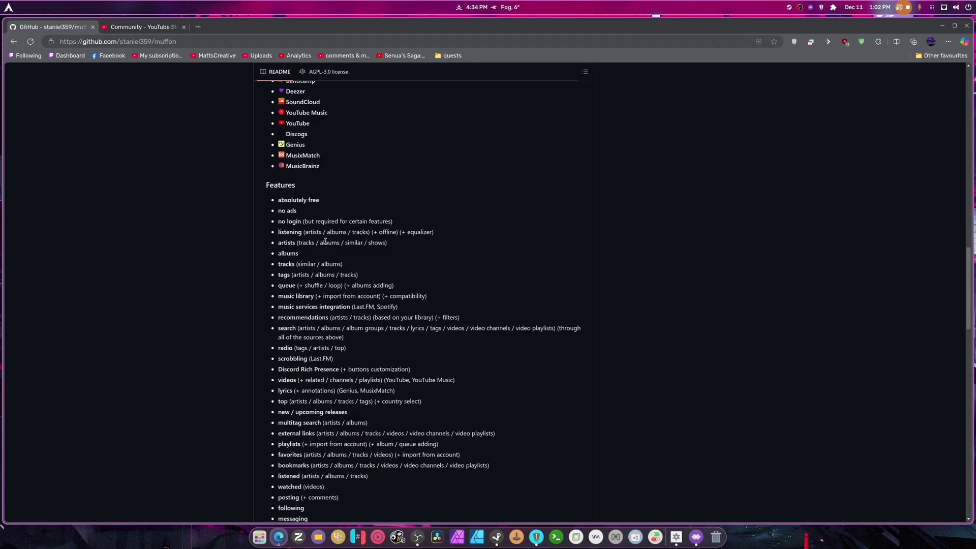
{"action": "scroll", "coordinate": [385, 370], "scroll_direction": "down", "scroll_amount": 2}
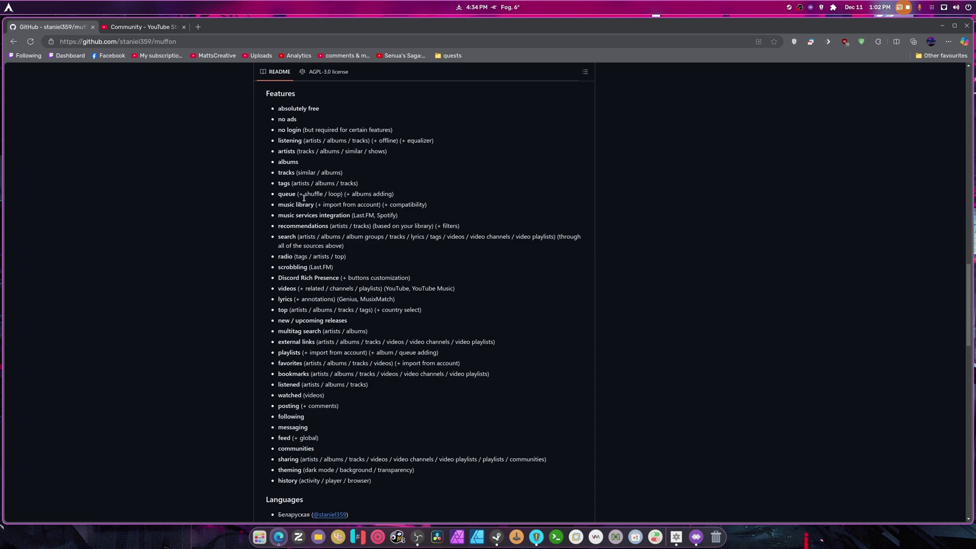
{"action": "left_click", "coordinate": [942, 26]}
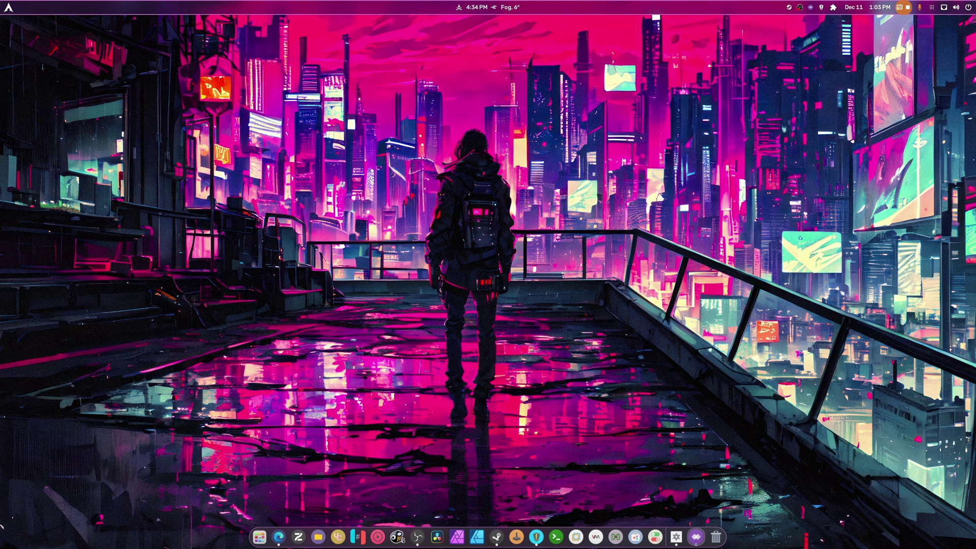
- Switch to the muffon music player window with Alt+Tab
{"action": "key", "text": "alt+Tab"}
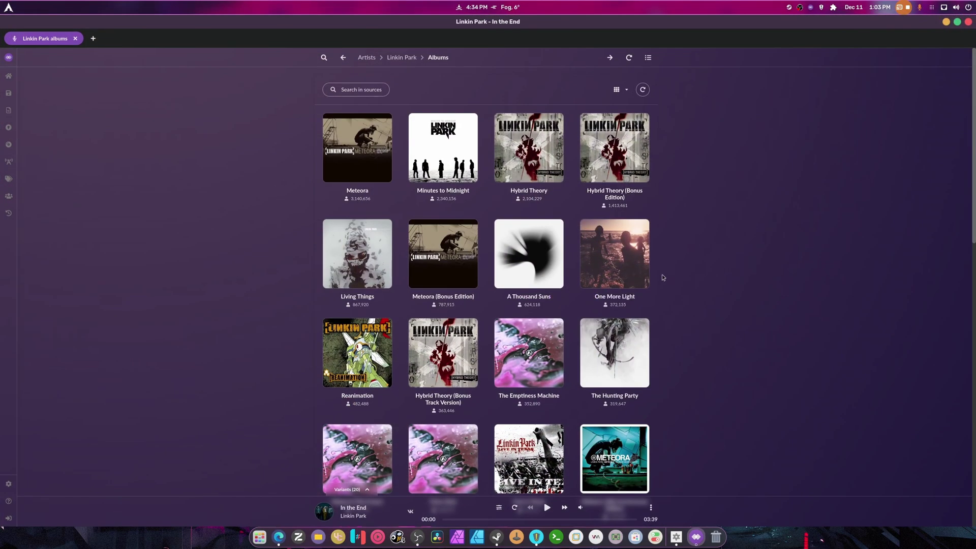
{"action": "scroll", "coordinate": [243, 327], "scroll_direction": "down", "scroll_amount": 3}
{"action": "scroll", "coordinate": [146, 210], "scroll_direction": "up", "scroll_amount": 3}
- Go to the Home page and look through Top artists, albums, tracks and New releases
{"action": "left_click", "coordinate": [9, 75]}
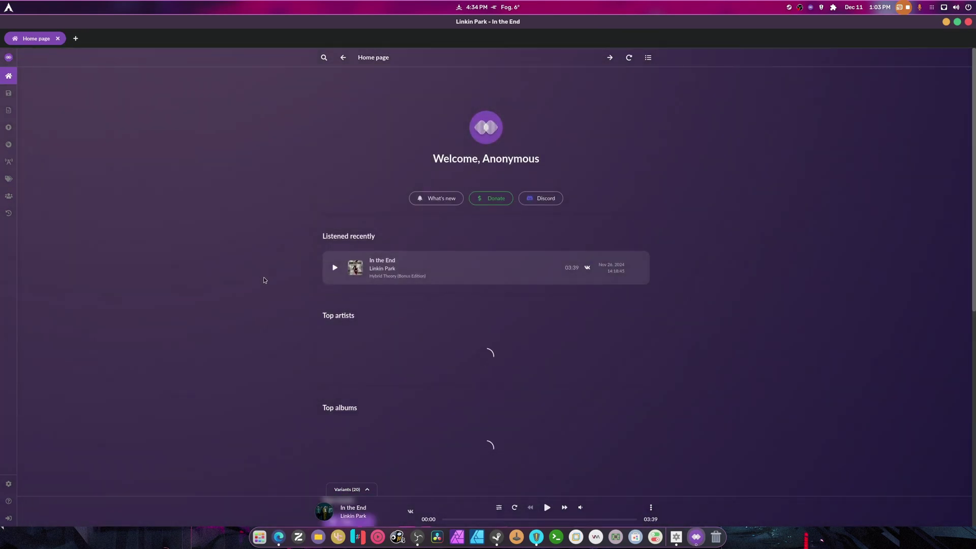
{"action": "scroll", "coordinate": [264, 276], "scroll_direction": "down", "scroll_amount": 3}
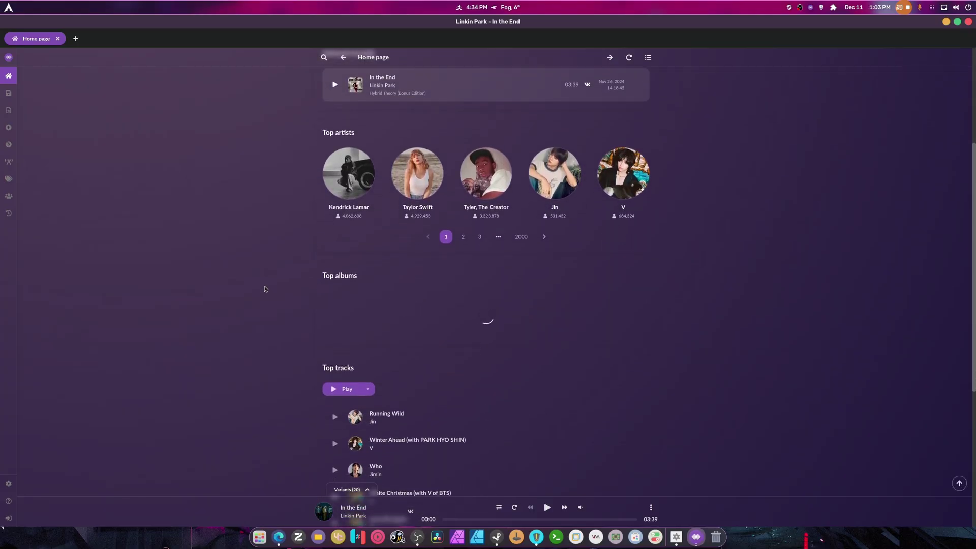
{"action": "scroll", "coordinate": [264, 288], "scroll_direction": "down", "scroll_amount": 2}
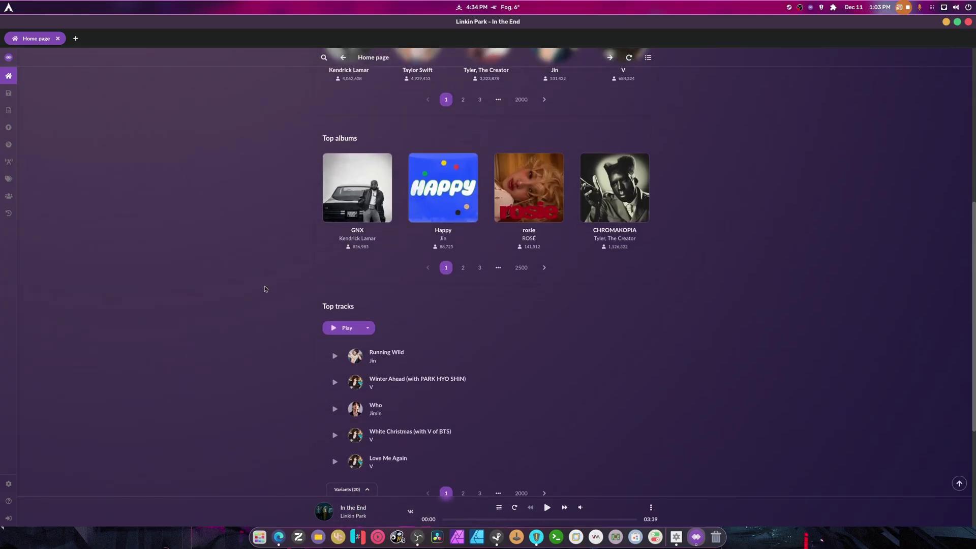
{"action": "scroll", "coordinate": [265, 290], "scroll_direction": "down", "scroll_amount": 2}
{"action": "scroll", "coordinate": [264, 292], "scroll_direction": "down", "scroll_amount": 1}
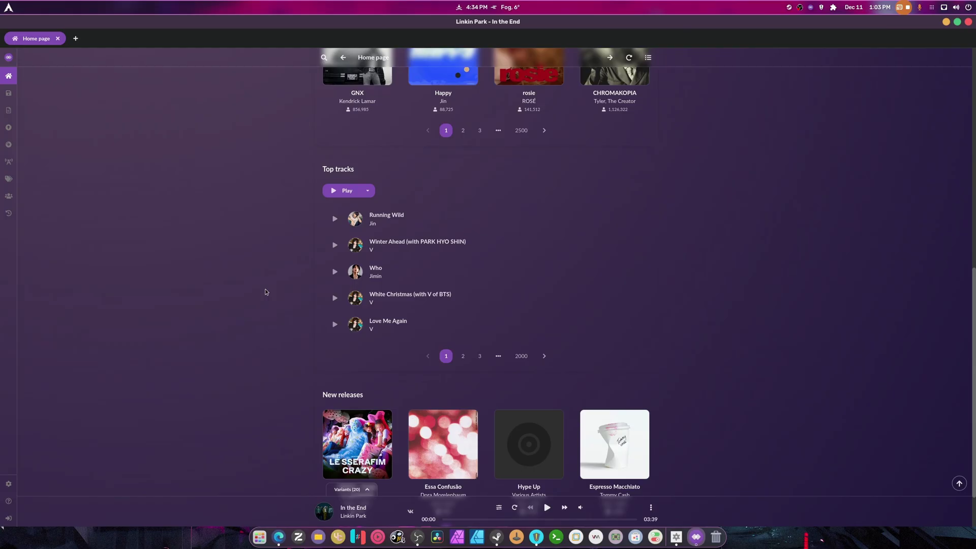
{"action": "scroll", "coordinate": [265, 292], "scroll_direction": "down", "scroll_amount": 1}
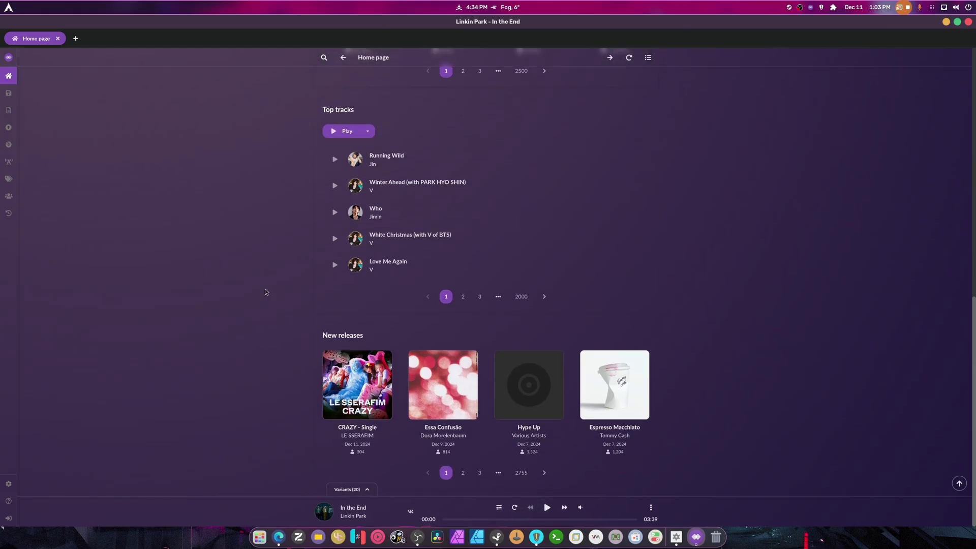
- Lower the interface transparency to about 70% in Theme settings
{"action": "left_click", "coordinate": [10, 483]}
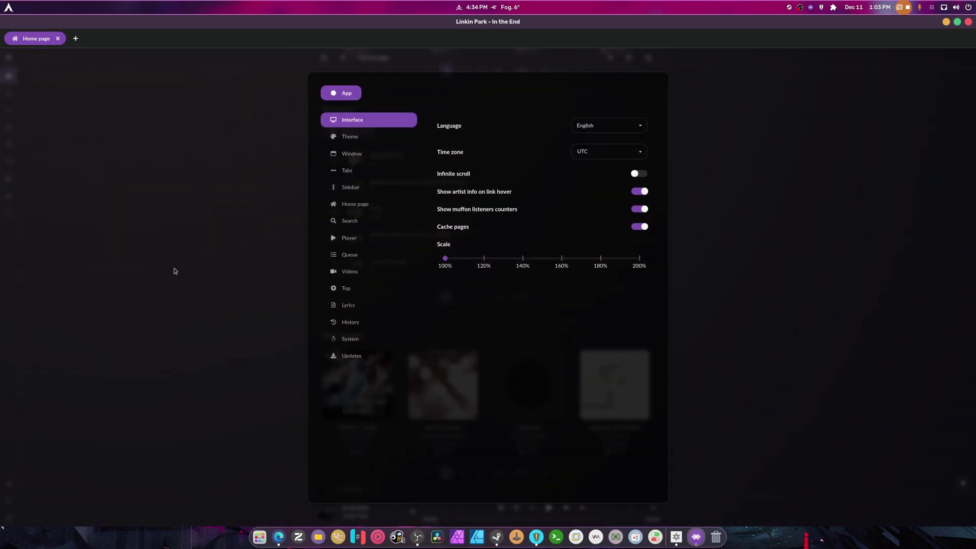
{"action": "left_click", "coordinate": [351, 137]}
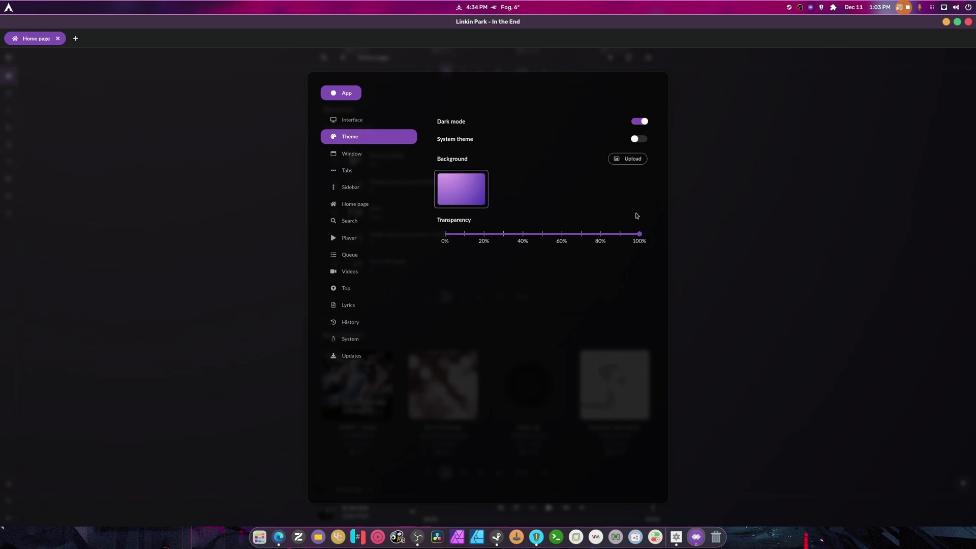
{"action": "left_click_drag", "start_coordinate": [640, 239], "coordinate": [588, 237]}
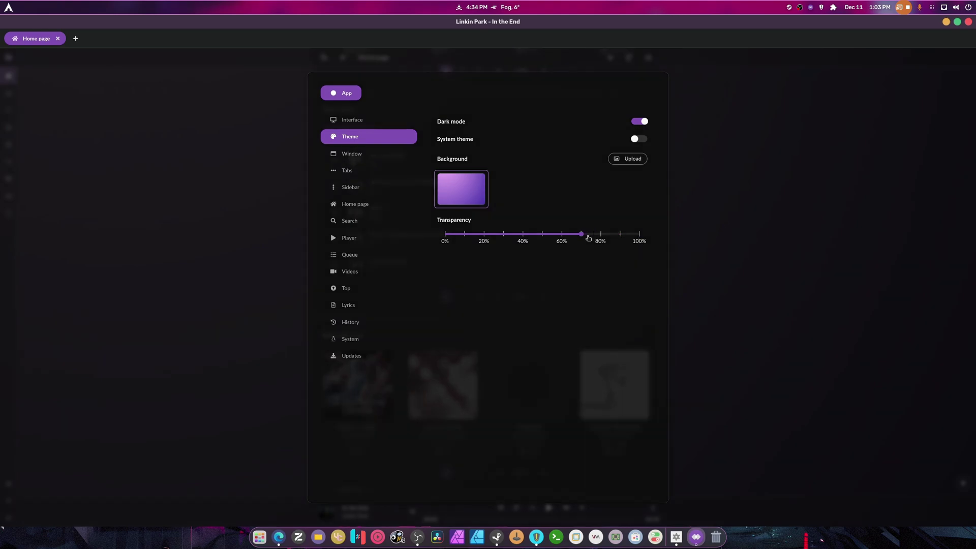
{"action": "left_click", "coordinate": [692, 154]}
- Restore the window to a floating size, re-maximize it, and reopen Theme settings
{"action": "left_click_drag", "start_coordinate": [535, 24], "coordinate": [476, 89]}
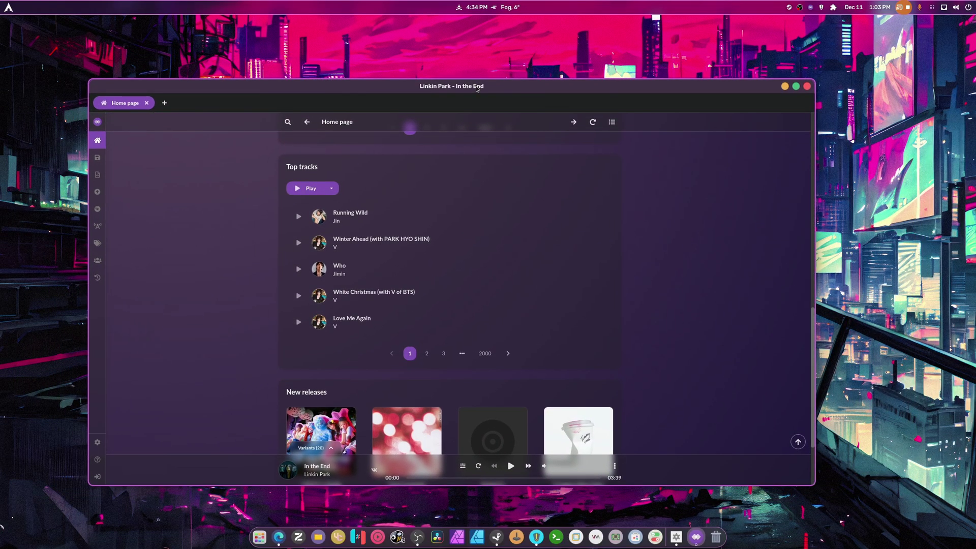
{"action": "left_click_drag", "start_coordinate": [477, 89], "coordinate": [480, 7]}
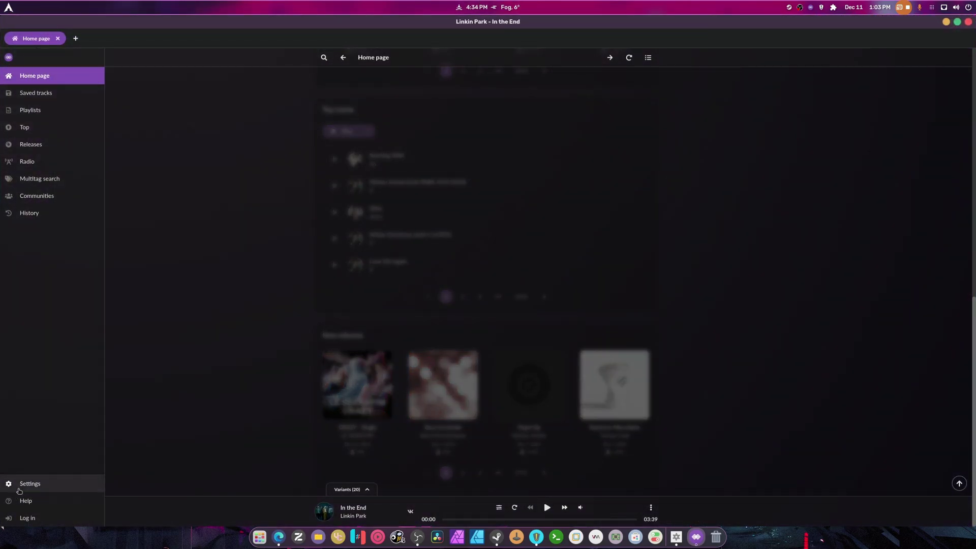
{"action": "left_click", "coordinate": [20, 483]}
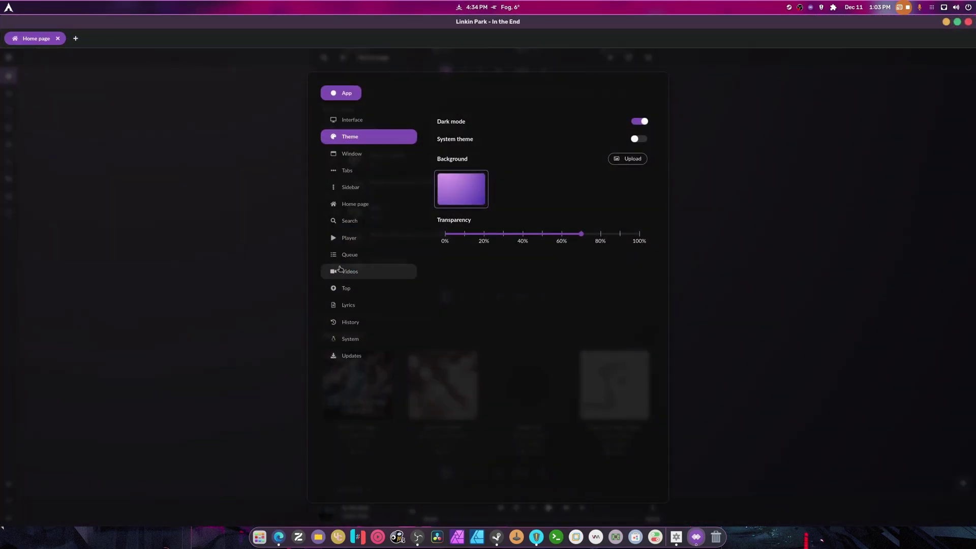
- Upload the cyberpunk city image from Pictures > wallpapers as background, keeping transparency near 70%
{"action": "left_click", "coordinate": [631, 159]}
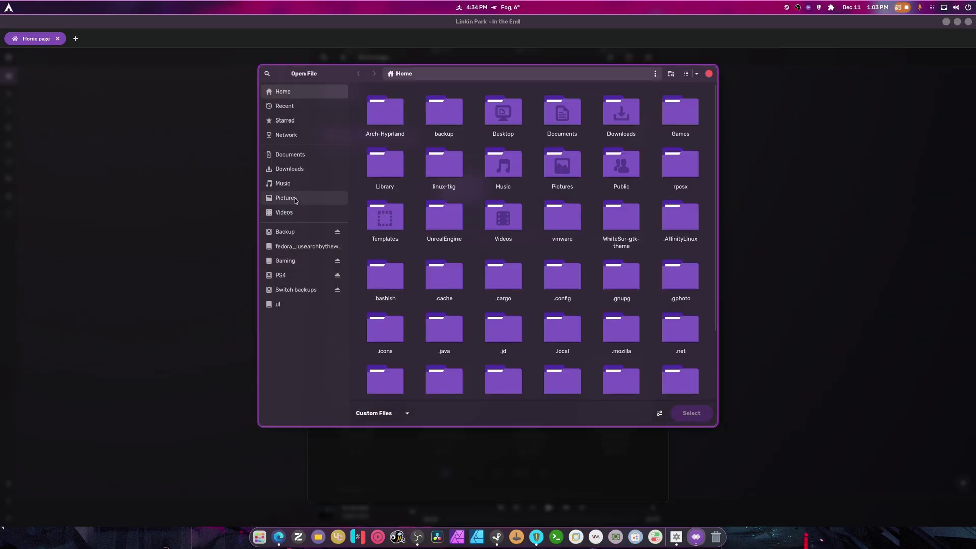
{"action": "left_click", "coordinate": [295, 199]}
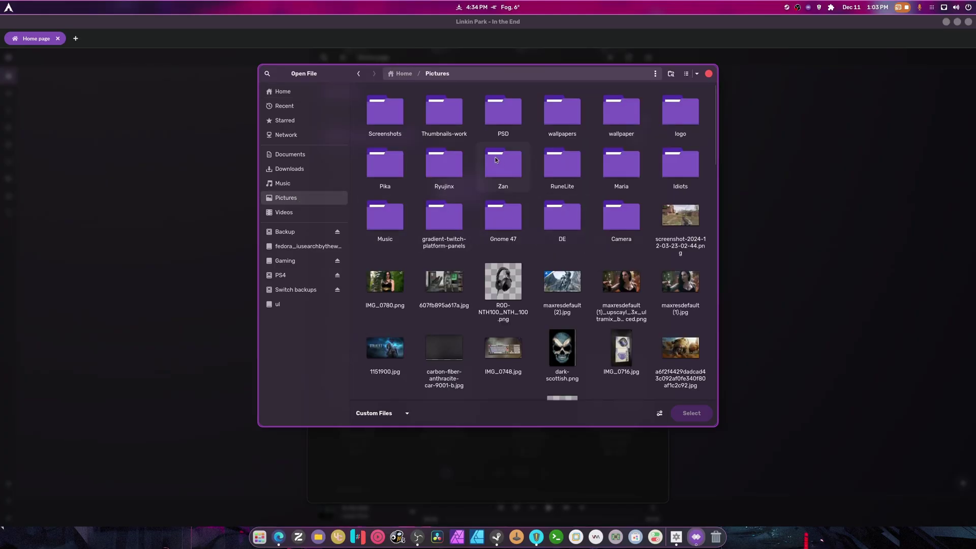
{"action": "double_click", "coordinate": [621, 111]}
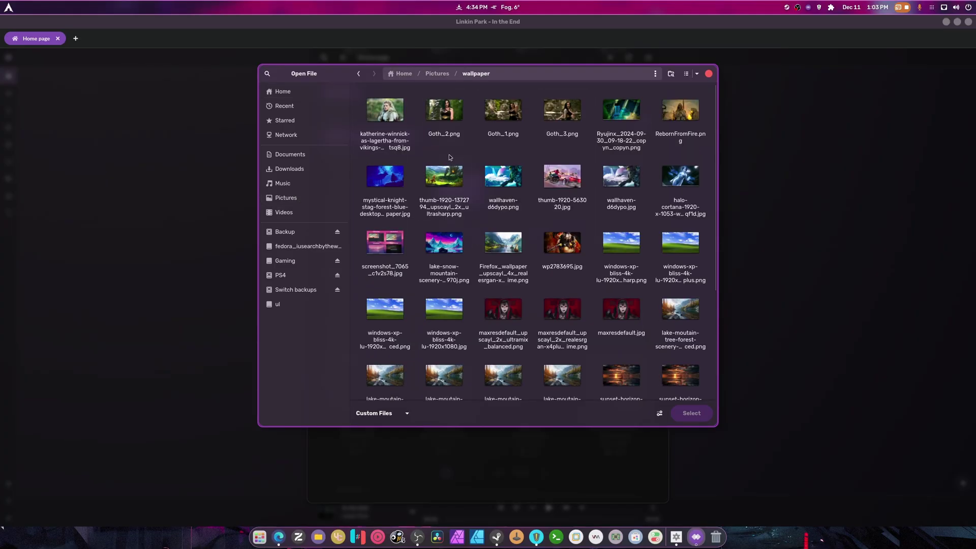
{"action": "left_click", "coordinate": [436, 73]}
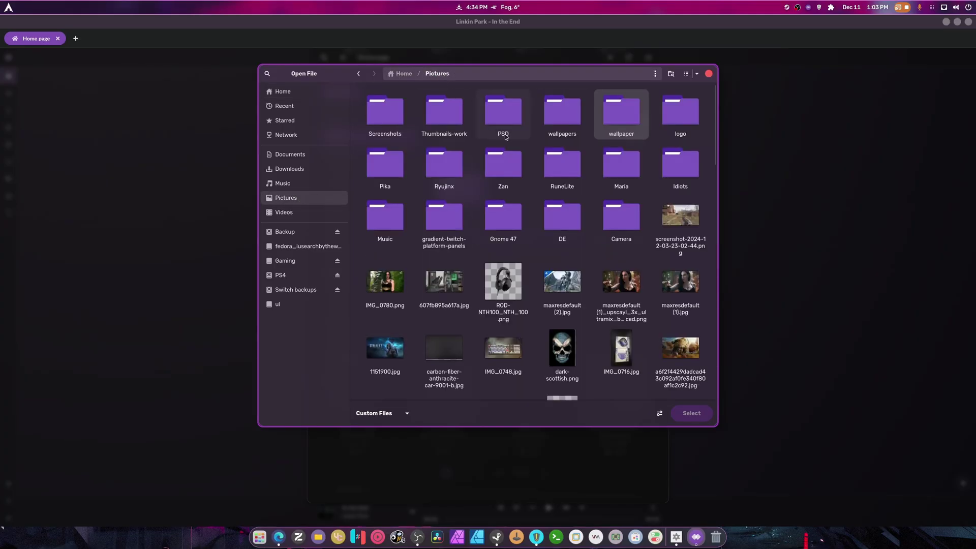
{"action": "double_click", "coordinate": [545, 114]}
{"action": "left_click", "coordinate": [498, 108]}
{"action": "left_click", "coordinate": [692, 413]}
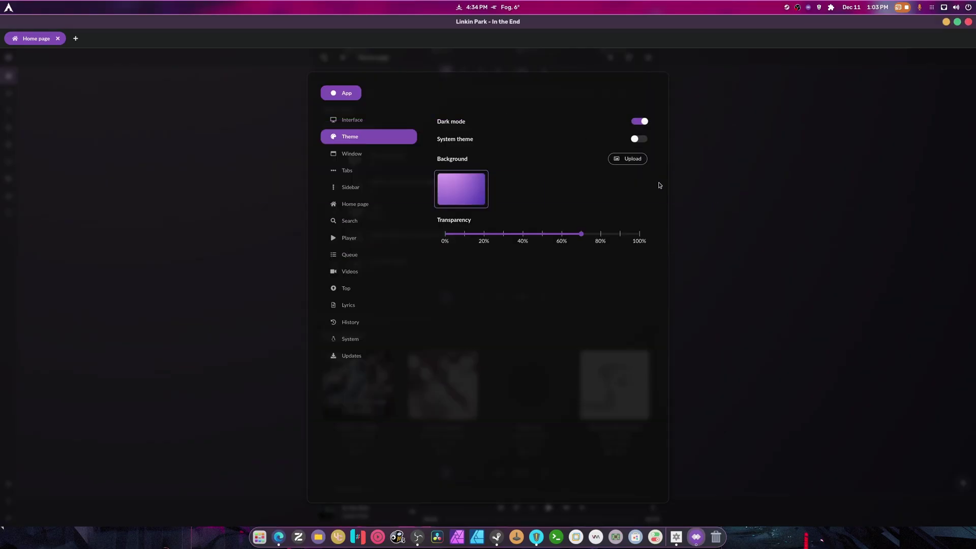
{"action": "mouse_move", "coordinate": [581, 236]}
{"action": "left_mouse_down"}
{"action": "mouse_move", "coordinate": [635, 239]}
{"action": "mouse_move", "coordinate": [442, 237]}
{"action": "mouse_move", "coordinate": [616, 237]}
{"action": "mouse_move", "coordinate": [581, 236]}
{"action": "left_mouse_up"}
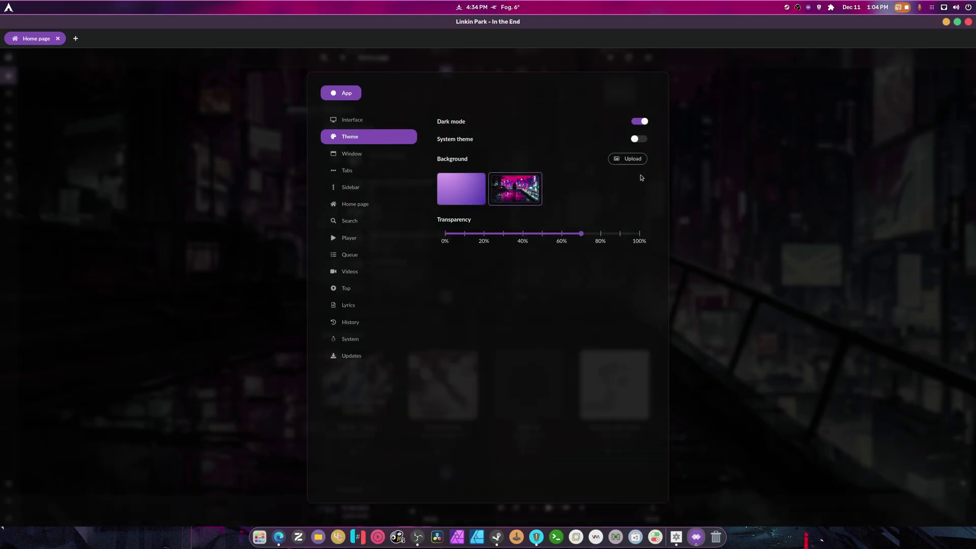
- Browse the settings sections and set the search source to YouTube Music
{"action": "left_click", "coordinate": [338, 158]}
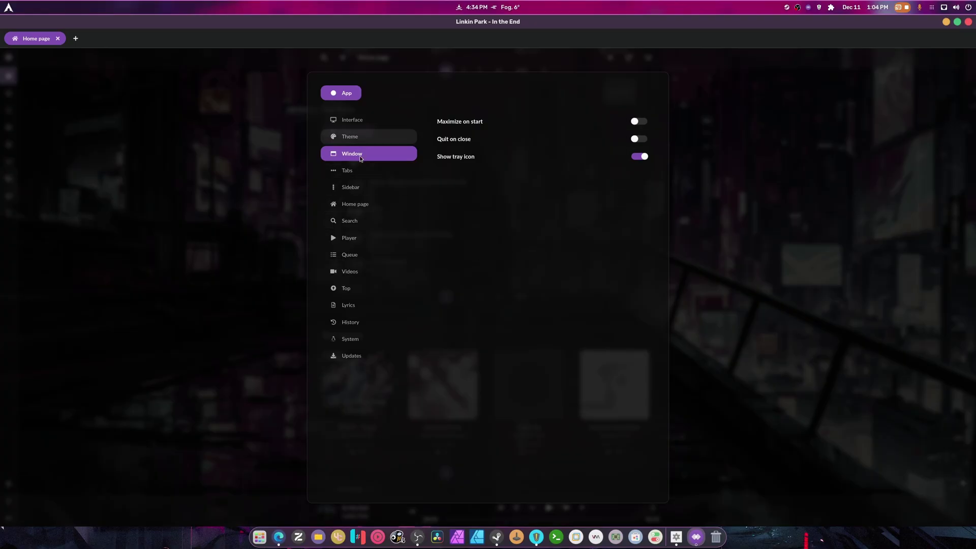
{"action": "left_click", "coordinate": [356, 122]}
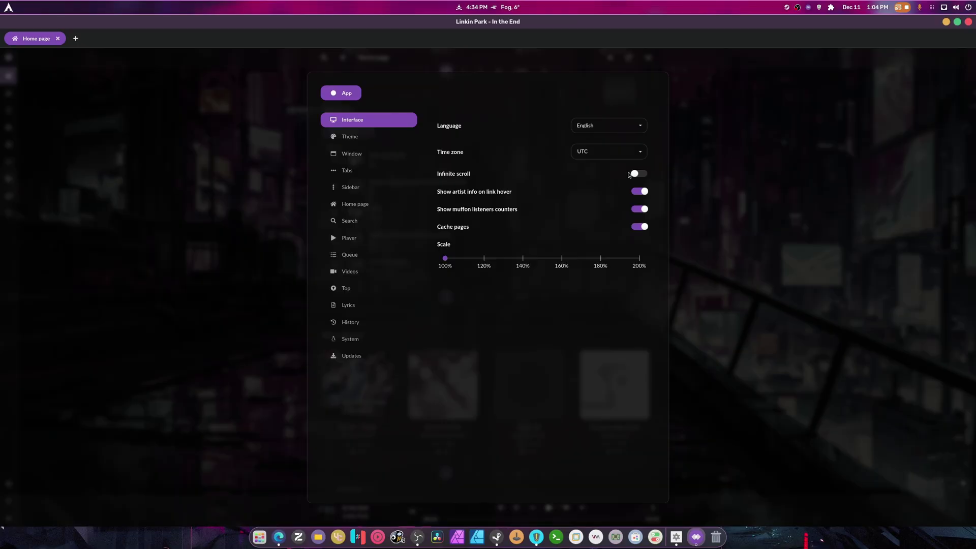
{"action": "left_click", "coordinate": [372, 160]}
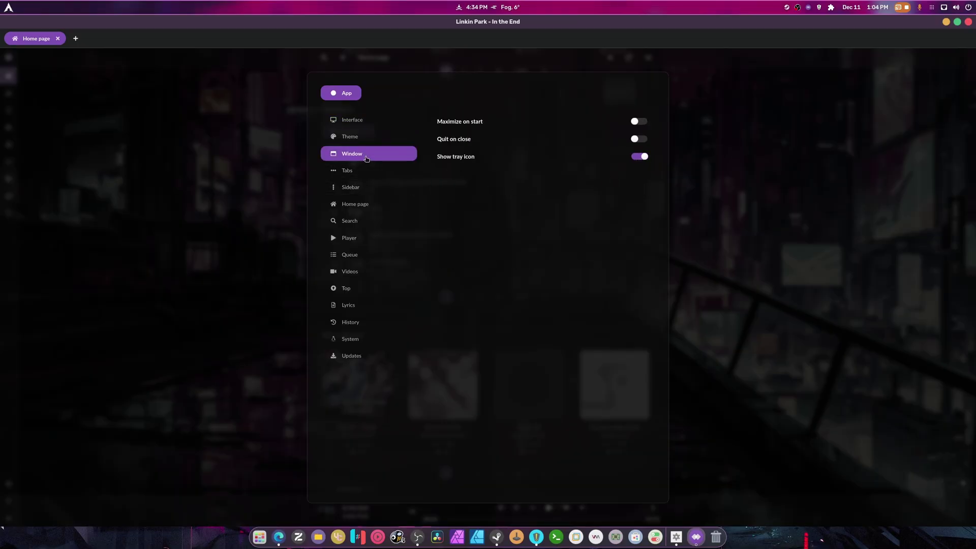
{"action": "left_click", "coordinate": [368, 178]}
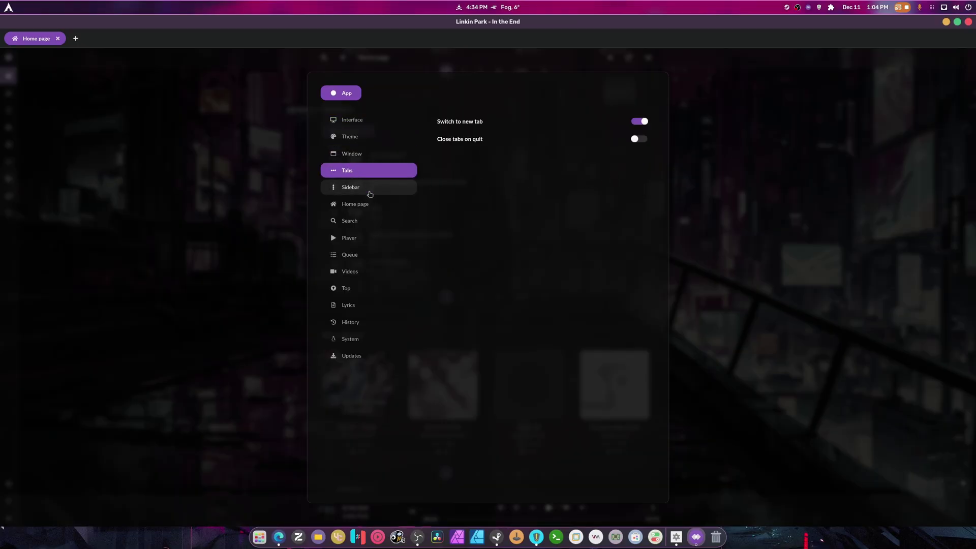
{"action": "left_click", "coordinate": [369, 194]}
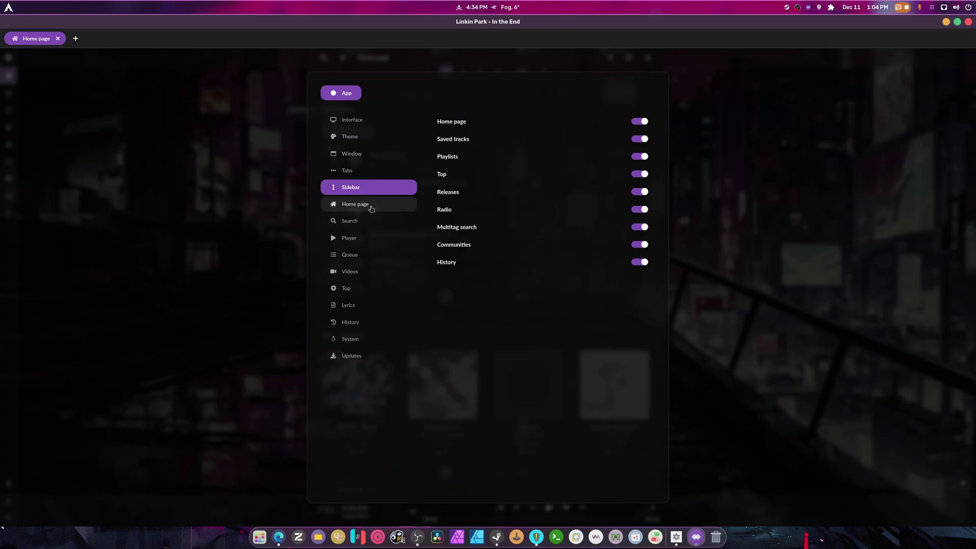
{"action": "left_click", "coordinate": [371, 205]}
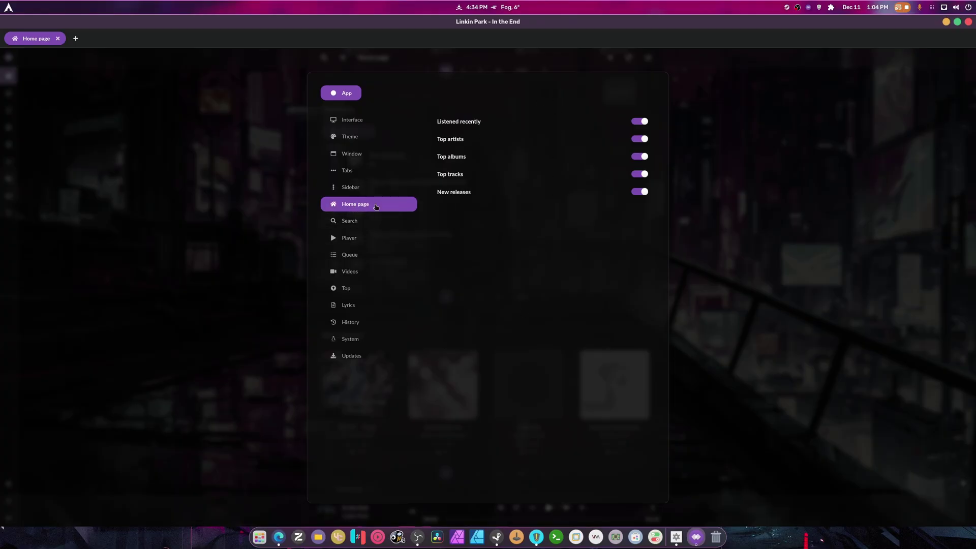
{"action": "left_click", "coordinate": [343, 226]}
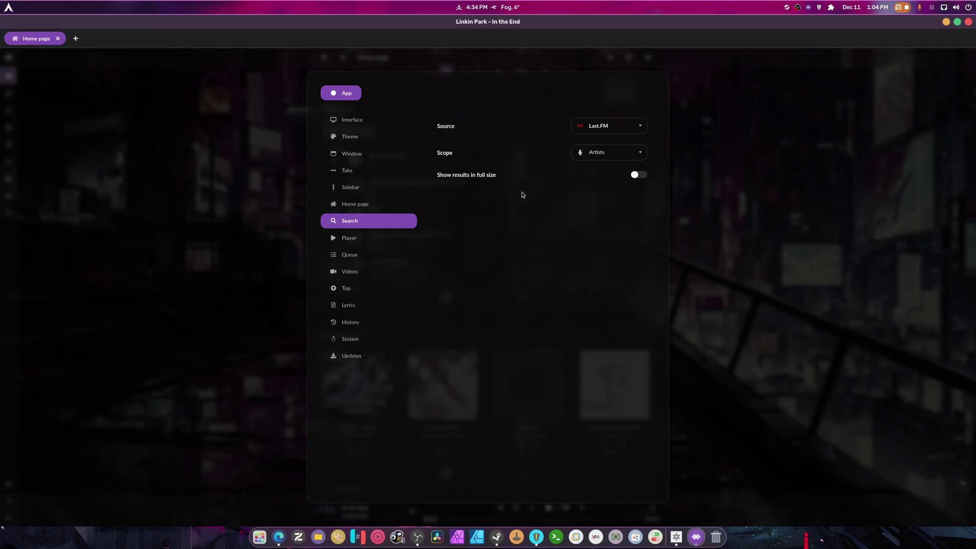
{"action": "left_click", "coordinate": [625, 128]}
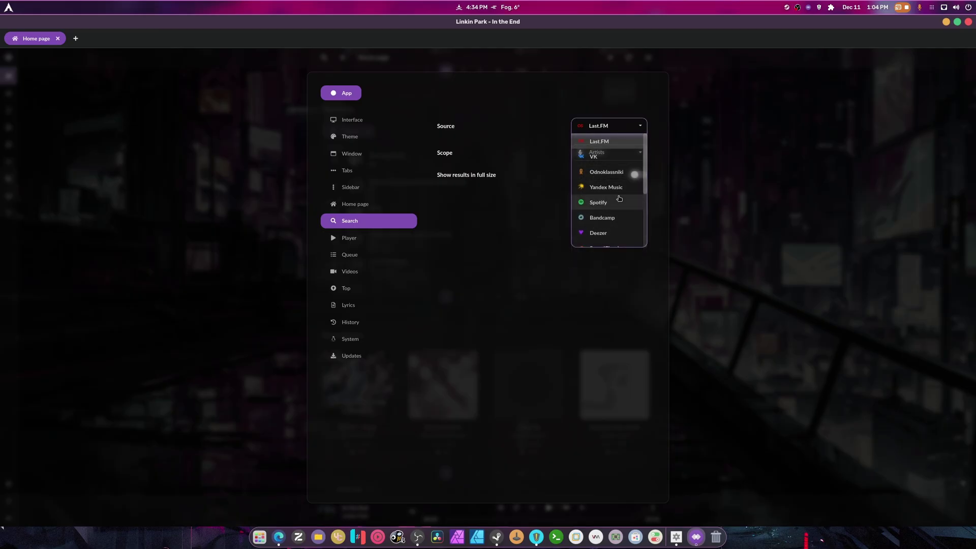
{"action": "scroll", "coordinate": [618, 203], "scroll_direction": "down", "scroll_amount": 3}
{"action": "left_click", "coordinate": [610, 228]}
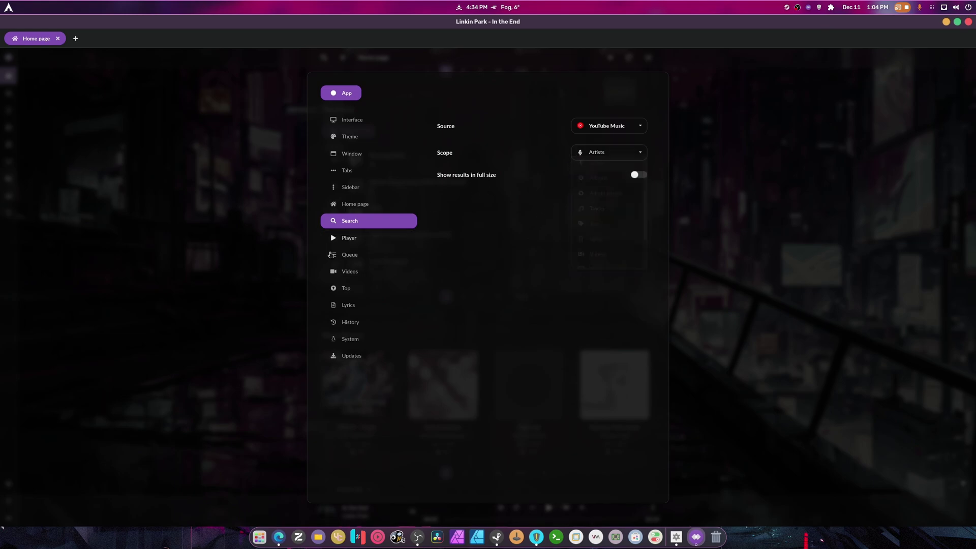
- Make Odnoklassniki the player's audio source and turn on Show audio bitrate and Show album
{"action": "left_click", "coordinate": [342, 243]}
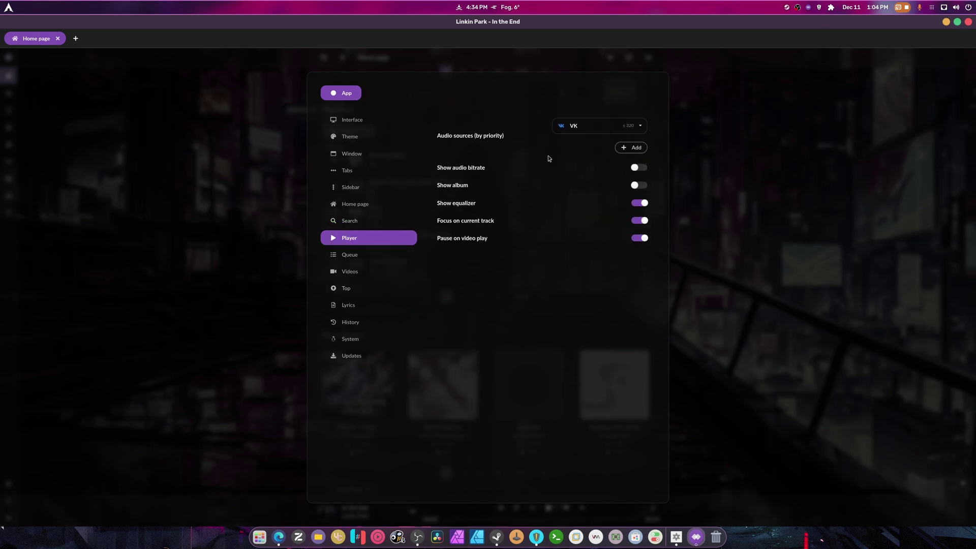
{"action": "left_click", "coordinate": [589, 127]}
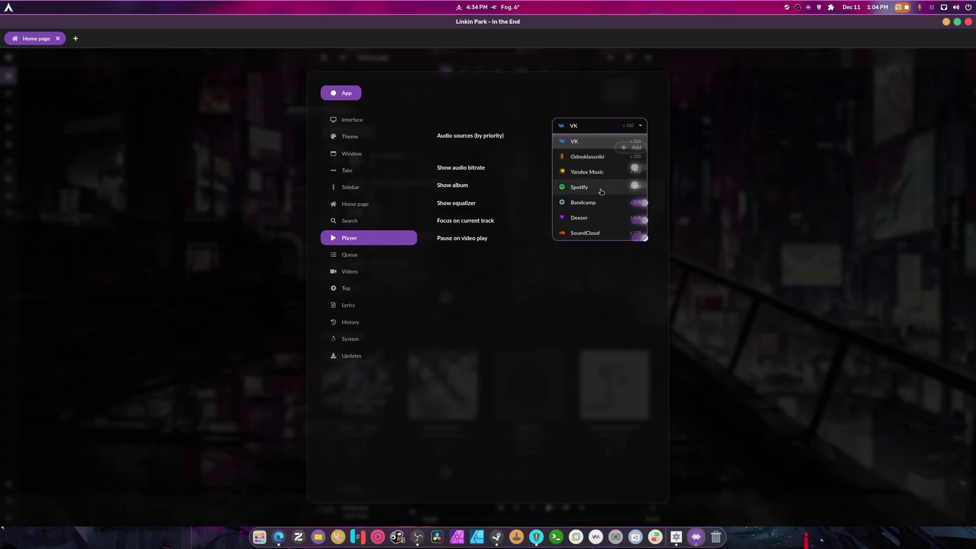
{"action": "left_click", "coordinate": [583, 225]}
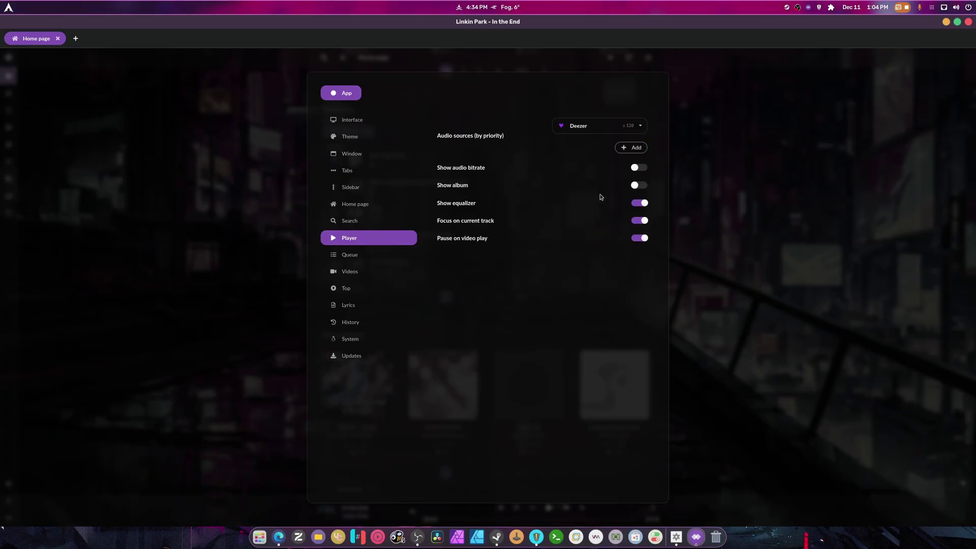
{"action": "left_click", "coordinate": [610, 127]}
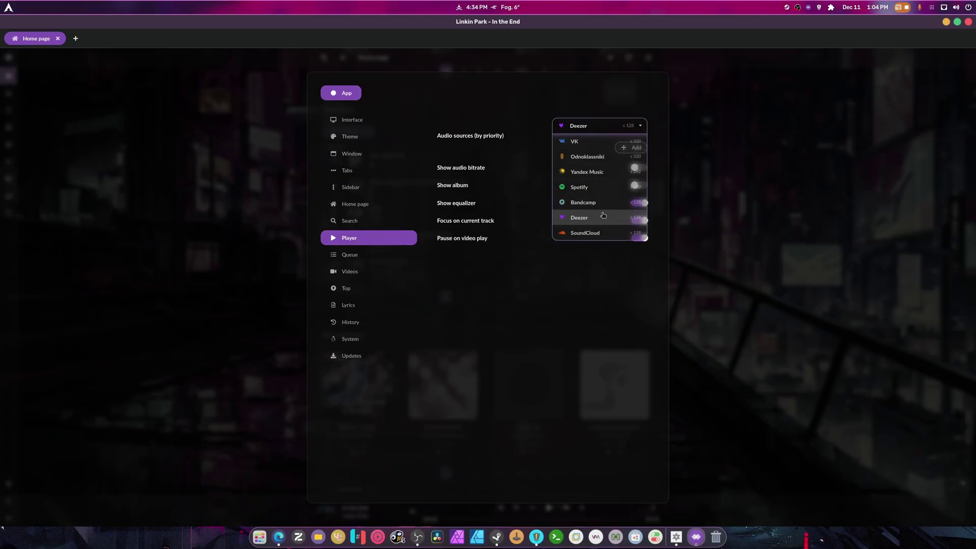
{"action": "left_click", "coordinate": [575, 159]}
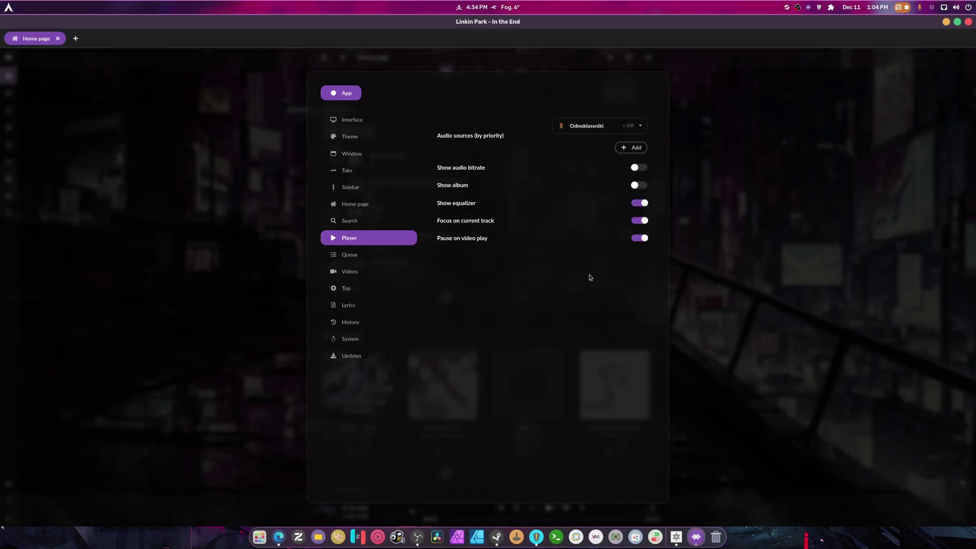
{"action": "left_click", "coordinate": [636, 168]}
{"action": "left_click", "coordinate": [638, 186]}
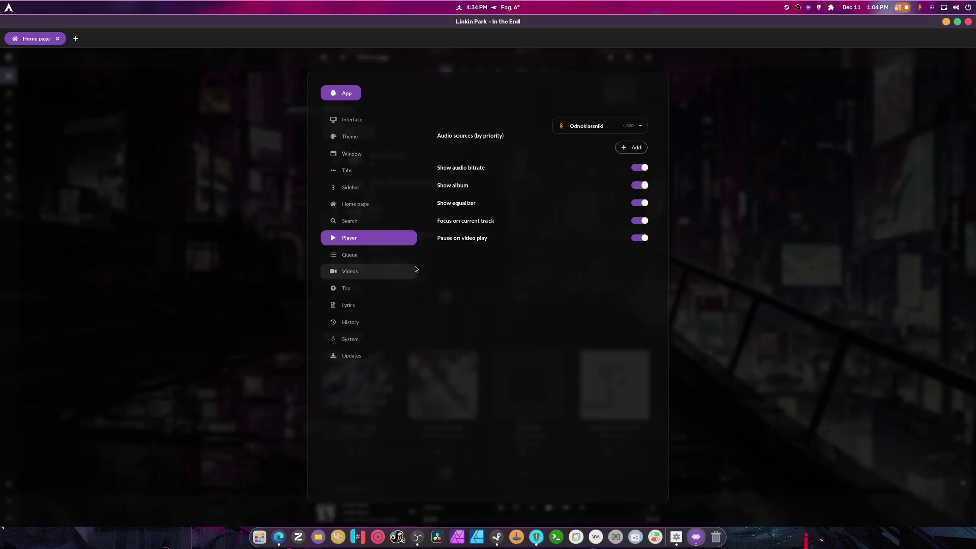
{"action": "left_click", "coordinate": [349, 256]}
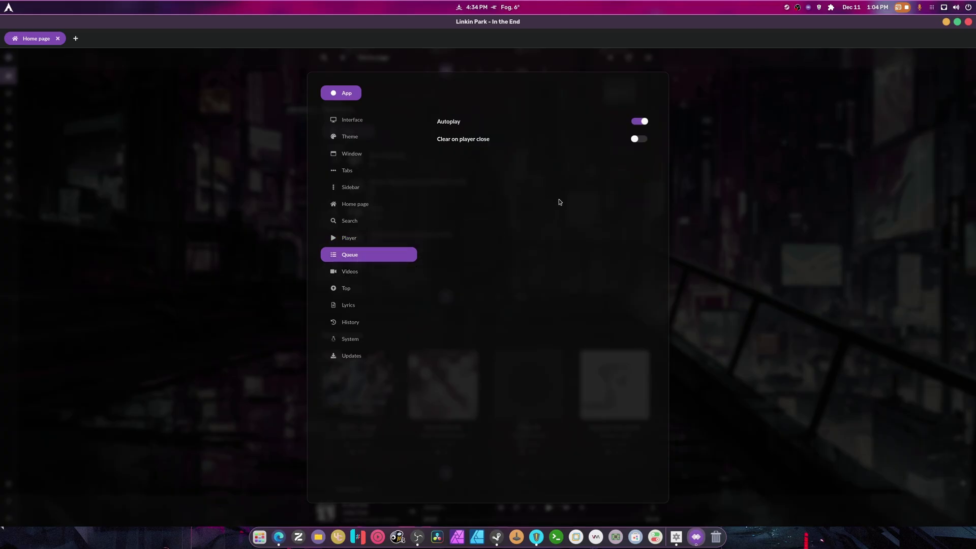
{"action": "left_click", "coordinate": [365, 271]}
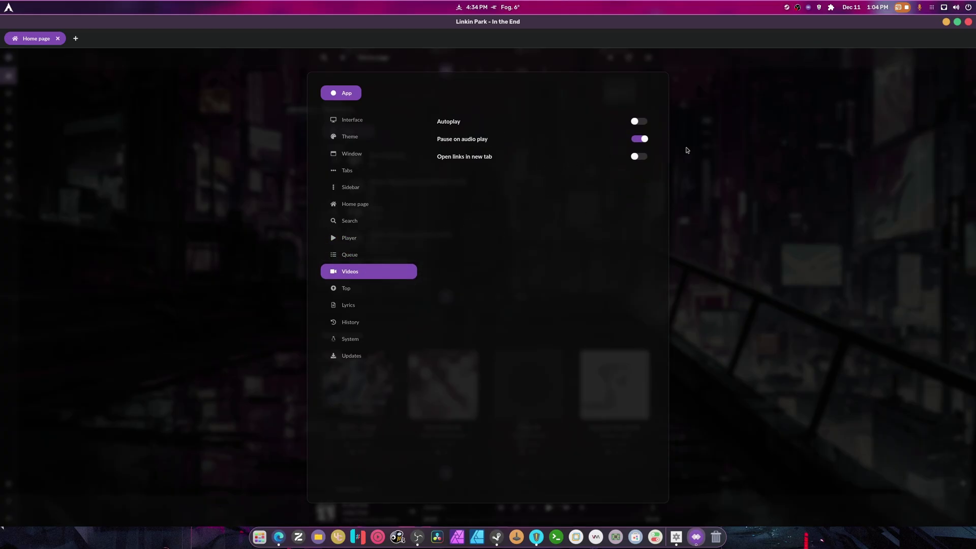
- Set the default Top chart country to U.S
{"action": "left_click", "coordinate": [374, 288]}
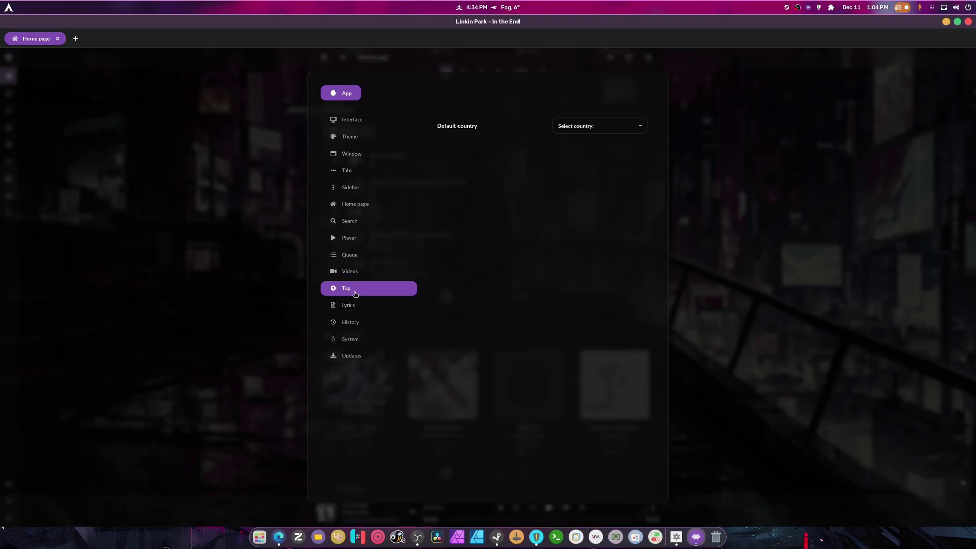
{"action": "left_click", "coordinate": [597, 126]}
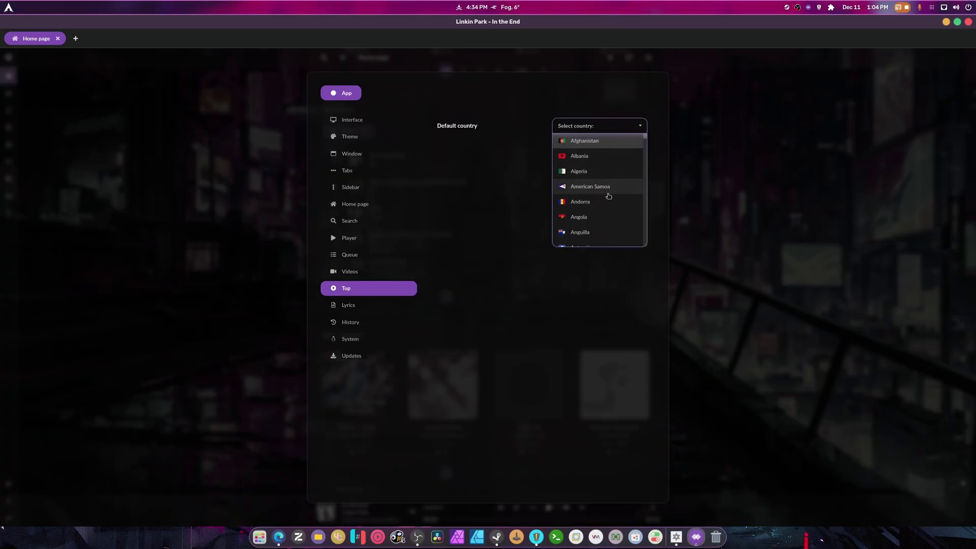
{"action": "scroll", "coordinate": [609, 202], "scroll_direction": "down", "scroll_amount": 4}
{"action": "scroll", "coordinate": [609, 203], "scroll_direction": "down", "scroll_amount": 8}
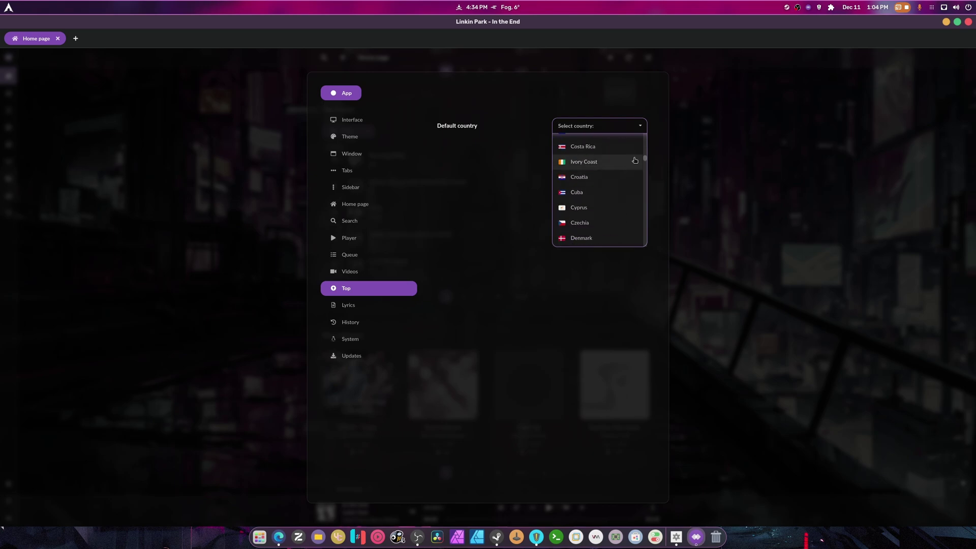
{"action": "left_click_drag", "start_coordinate": [646, 162], "coordinate": [647, 252]}
{"action": "scroll", "coordinate": [621, 229], "scroll_direction": "up", "scroll_amount": 5}
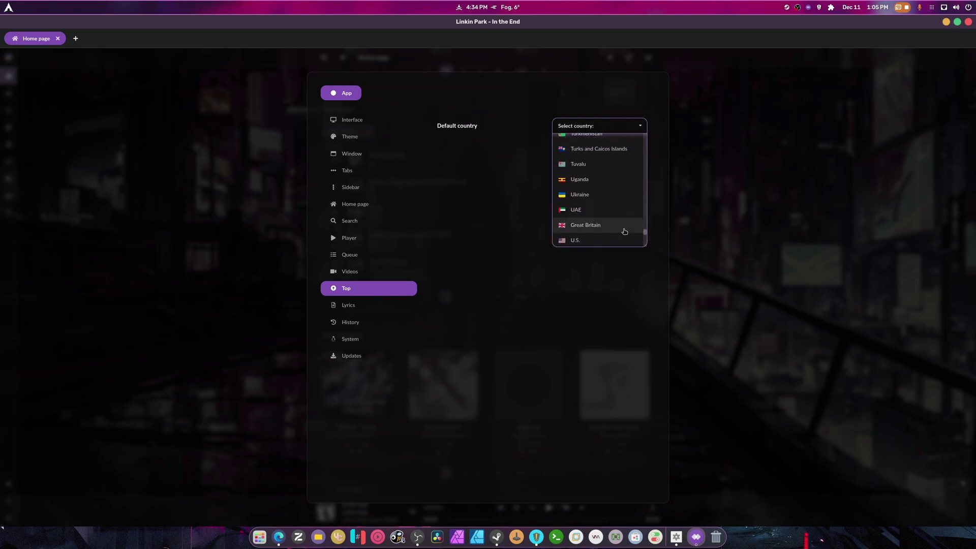
{"action": "left_click", "coordinate": [600, 151]}
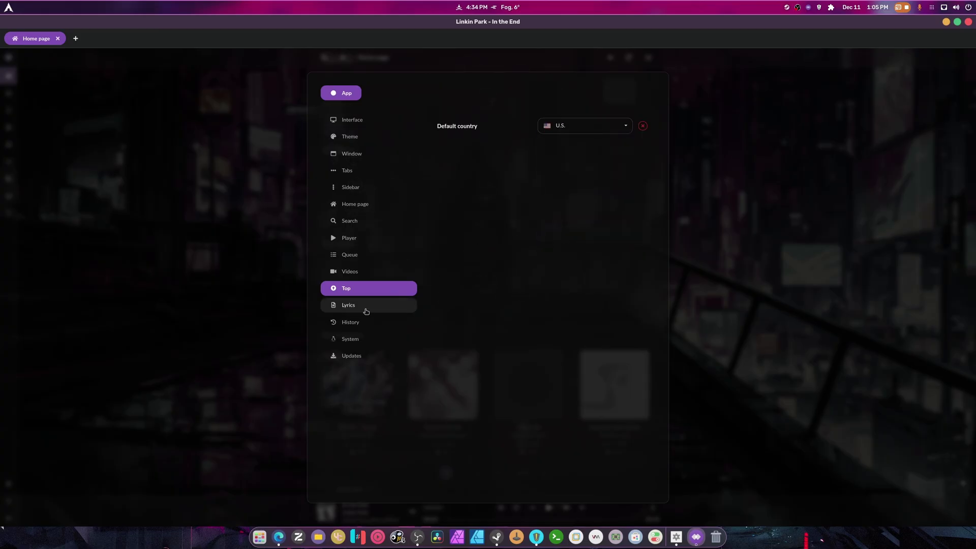
- Turn on Enable autoupdate in Updates settings and close settings
{"action": "left_click", "coordinate": [367, 309]}
{"action": "left_click", "coordinate": [368, 322]}
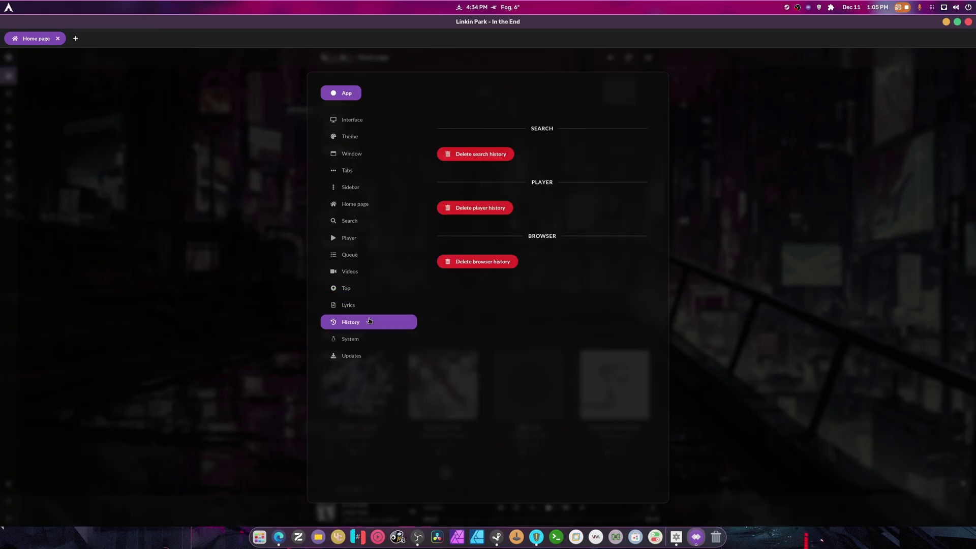
{"action": "left_click", "coordinate": [364, 345]}
{"action": "left_click", "coordinate": [387, 357]}
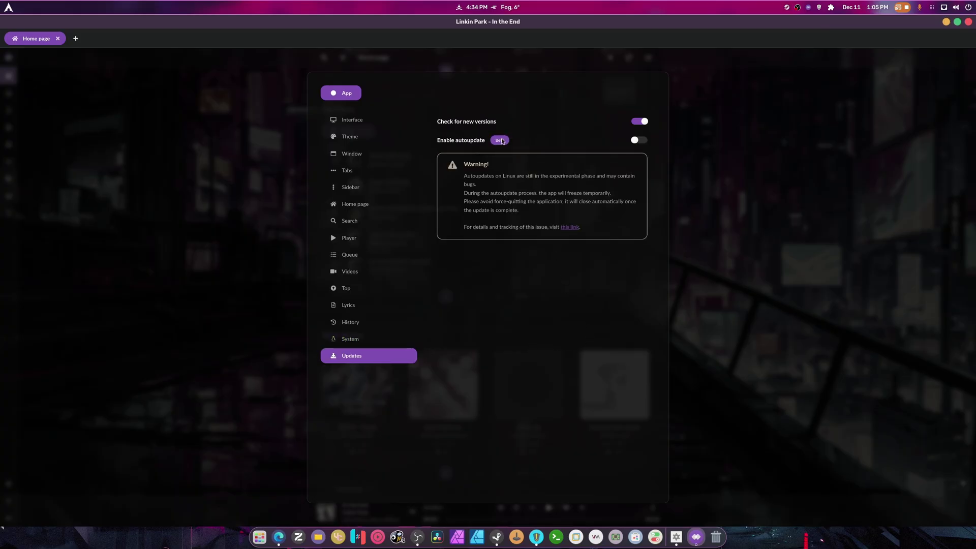
{"action": "left_click", "coordinate": [634, 142]}
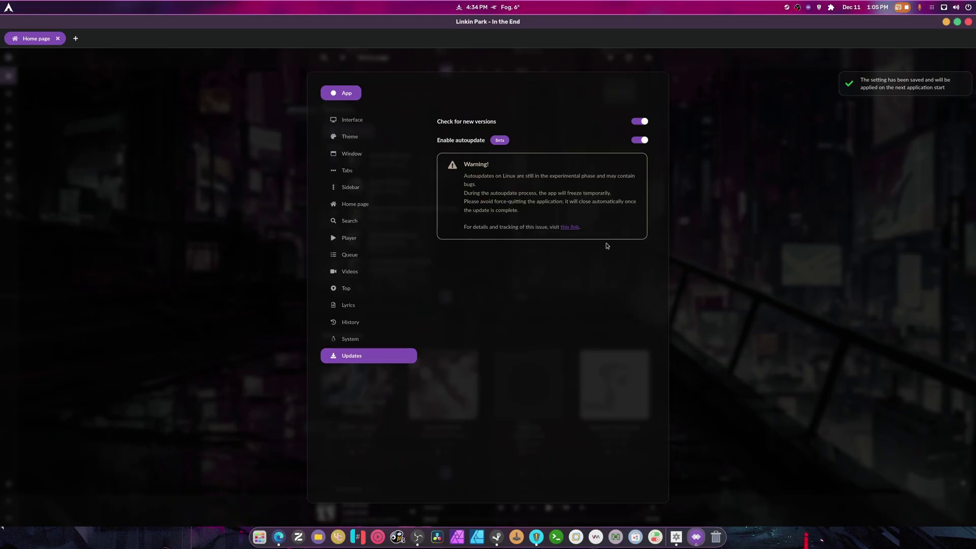
{"action": "left_click", "coordinate": [731, 134]}
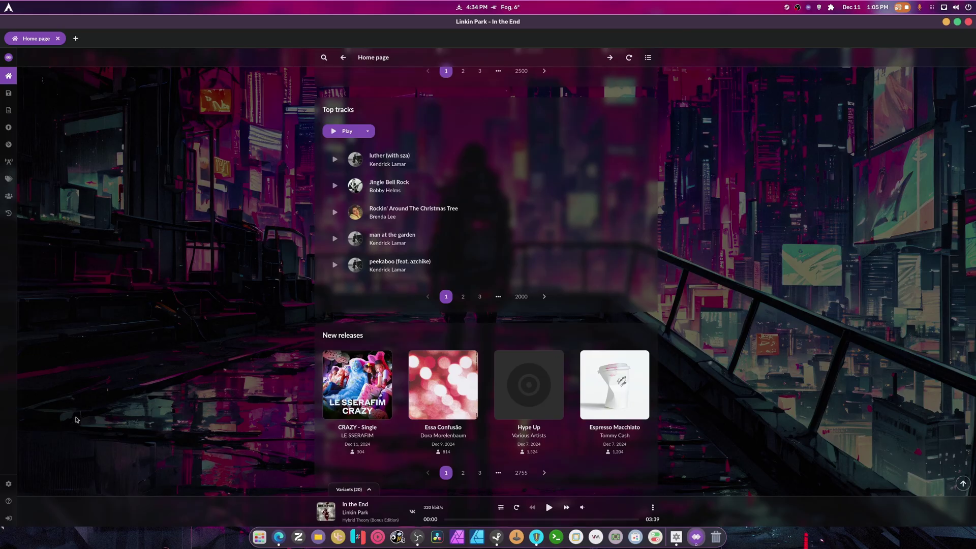
- Reopen the settings briefly and close them again
{"action": "mouse_move", "coordinate": [9, 503]}
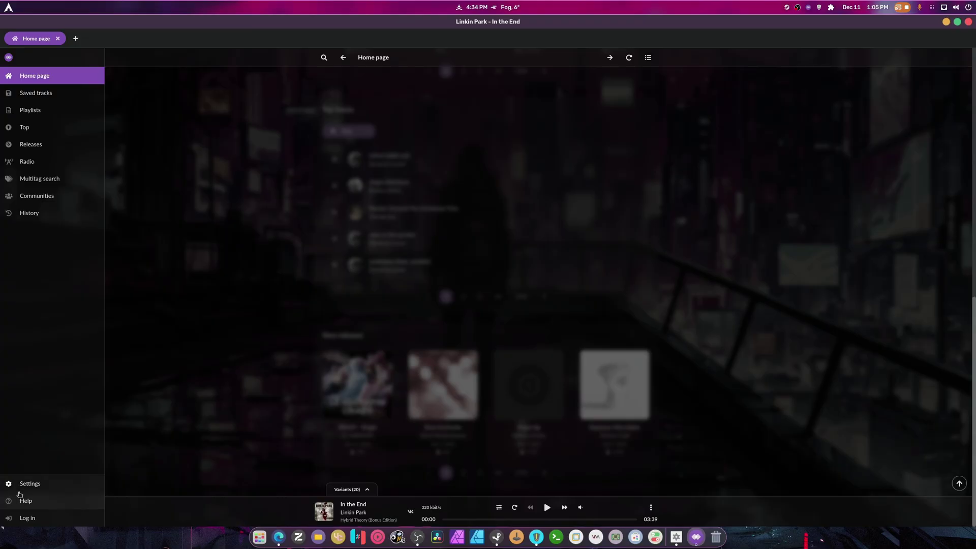
{"action": "left_click", "coordinate": [10, 483]}
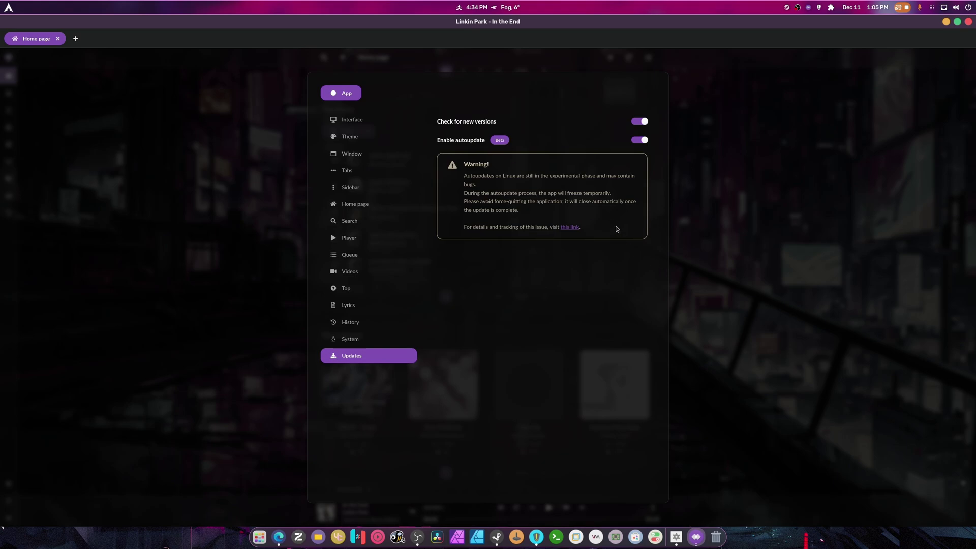
{"action": "left_click", "coordinate": [760, 109]}
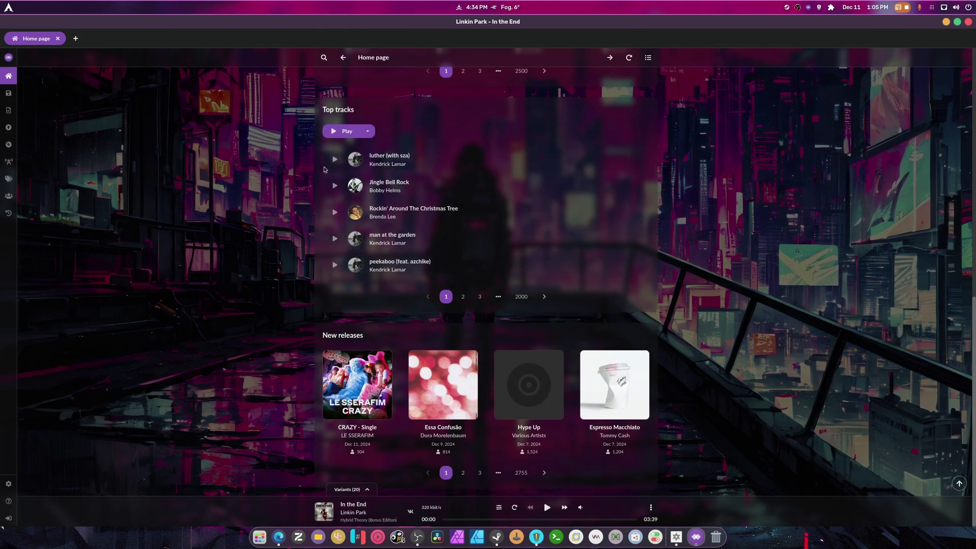
- Scroll the Home page back to the Welcome header and reload the Home tab
{"action": "scroll", "coordinate": [530, 197], "scroll_direction": "up", "scroll_amount": 2}
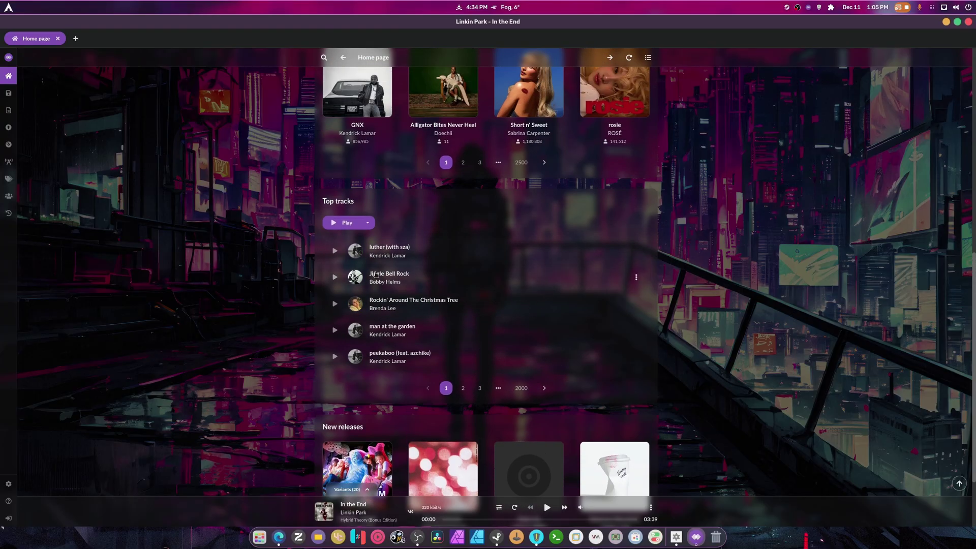
{"action": "scroll", "coordinate": [783, 290], "scroll_direction": "up", "scroll_amount": 5}
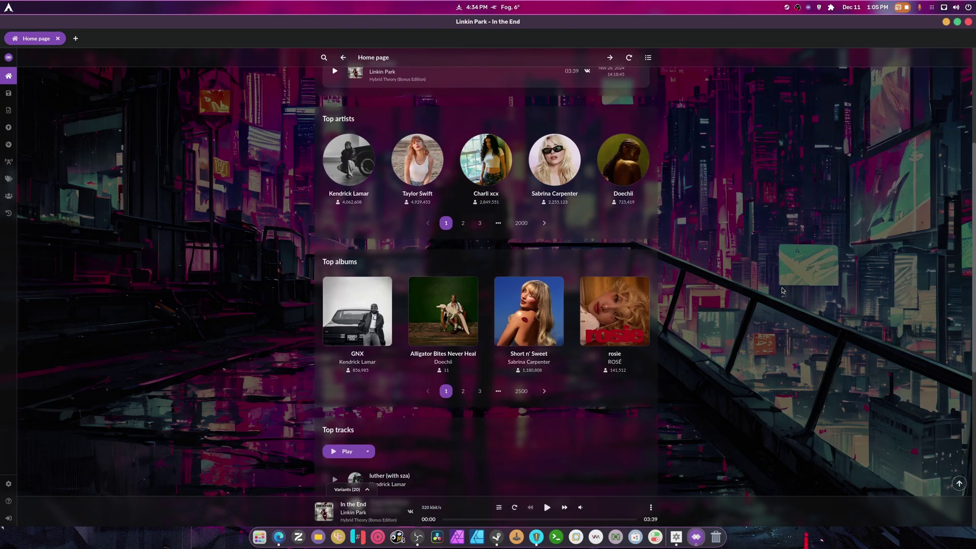
{"action": "scroll", "coordinate": [782, 291], "scroll_direction": "up", "scroll_amount": 4}
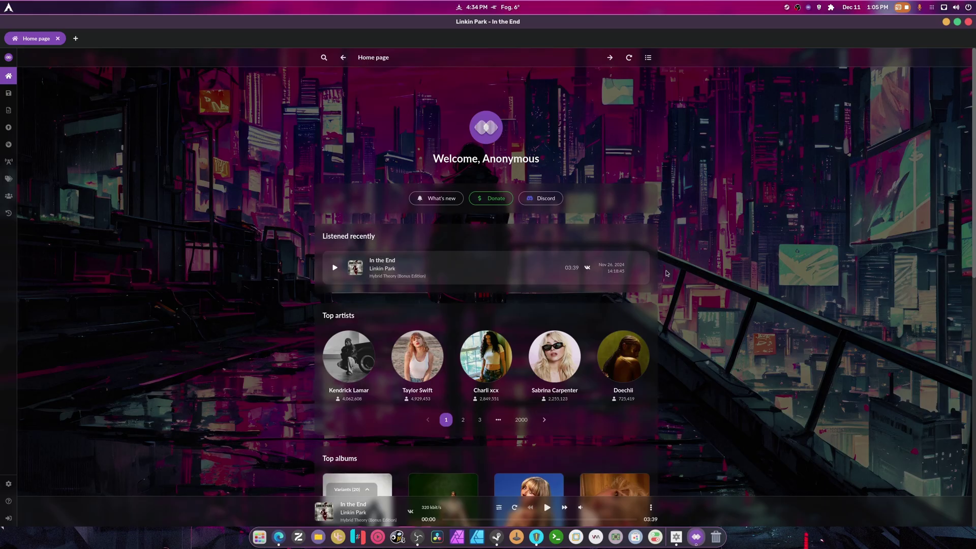
{"action": "scroll", "coordinate": [687, 364], "scroll_direction": "down", "scroll_amount": 1}
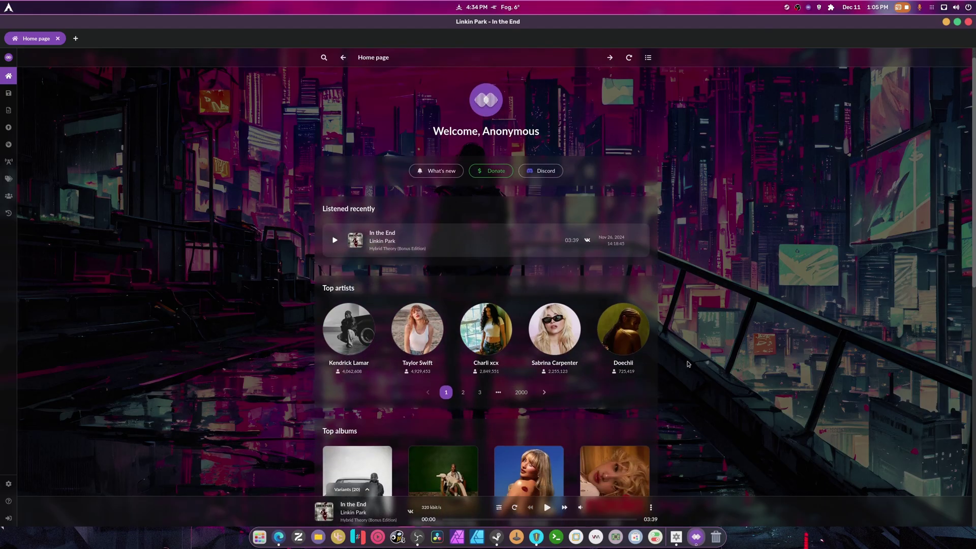
{"action": "scroll", "coordinate": [687, 364], "scroll_direction": "down", "scroll_amount": 2}
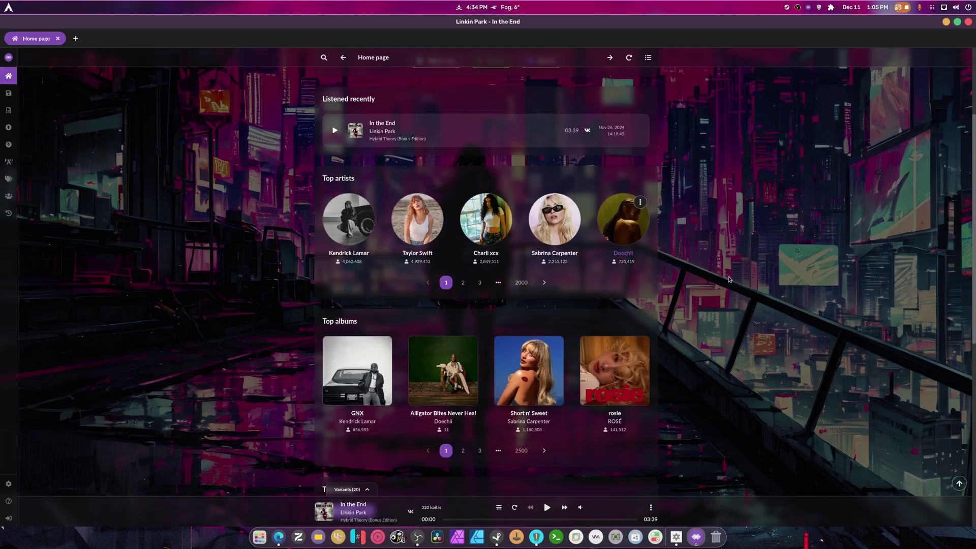
{"action": "scroll", "coordinate": [728, 279], "scroll_direction": "up", "scroll_amount": 3}
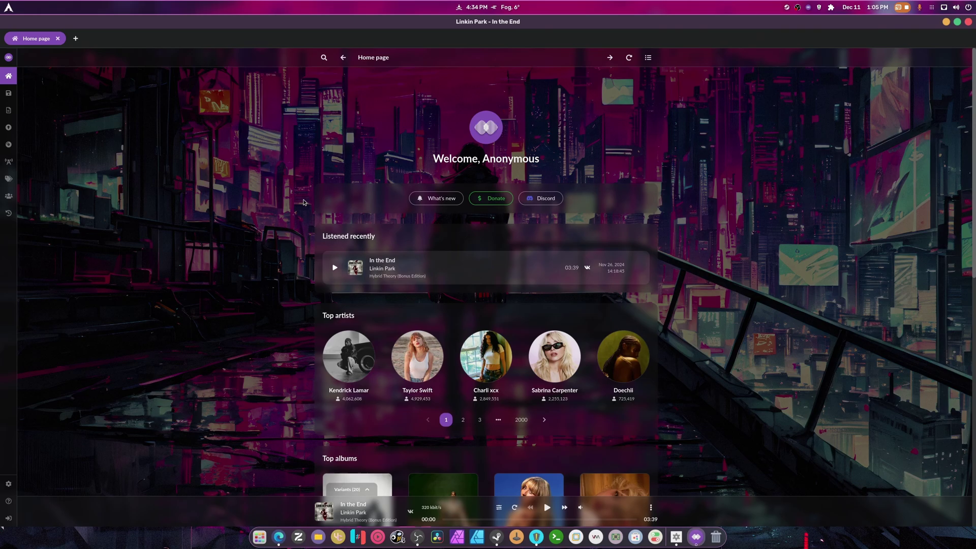
{"action": "mouse_move", "coordinate": [26, 96]}
{"action": "left_click", "coordinate": [58, 39]}
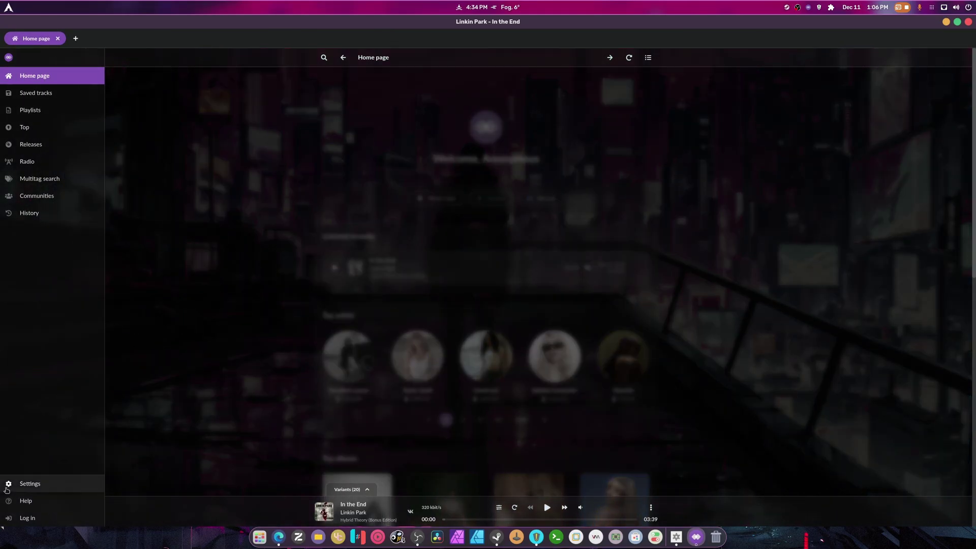
- Switch off Top artists, Top albums, Top tracks and New releases in Home page settings
{"action": "left_click", "coordinate": [9, 484]}
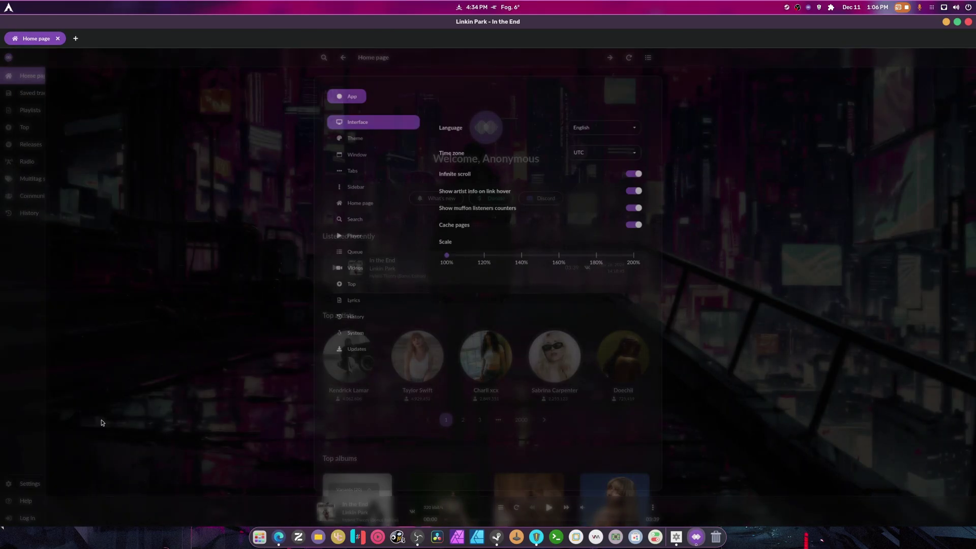
{"action": "left_click", "coordinate": [363, 206]}
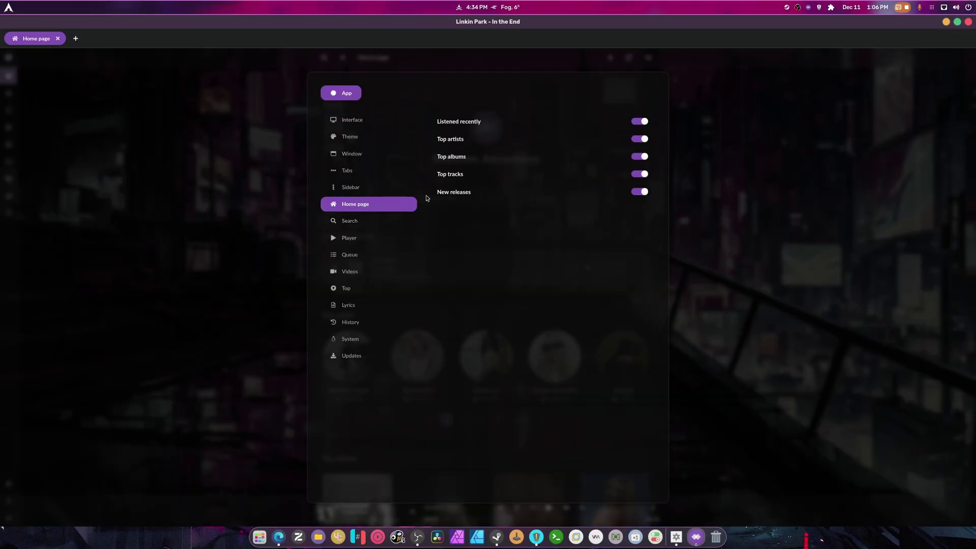
{"action": "left_click", "coordinate": [639, 139]}
{"action": "left_click", "coordinate": [639, 157]}
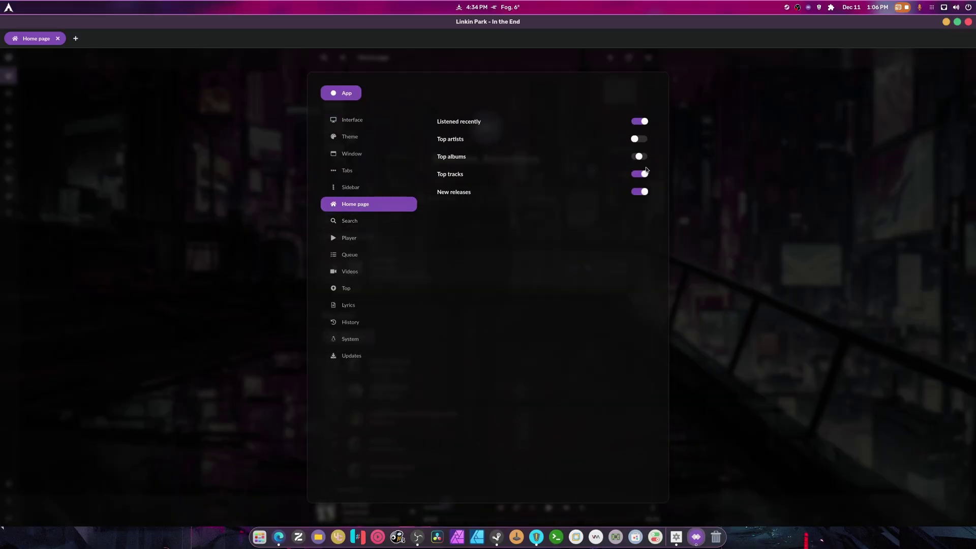
{"action": "left_click", "coordinate": [641, 175]}
{"action": "left_click", "coordinate": [639, 192]}
{"action": "left_click", "coordinate": [746, 96]}
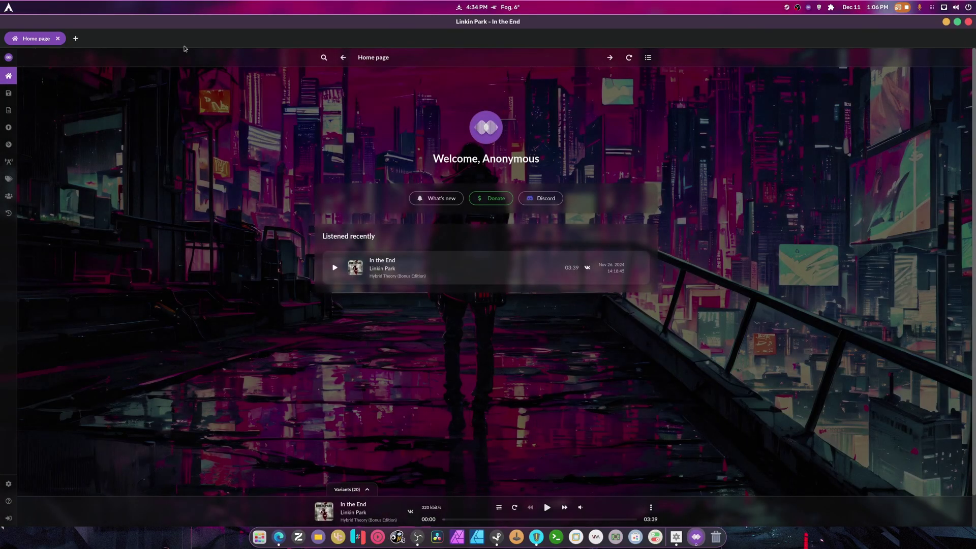
{"action": "mouse_move", "coordinate": [13, 74]}
- Search 'linkin park' and open the Two Faced video page
{"action": "left_click", "coordinate": [325, 57]}
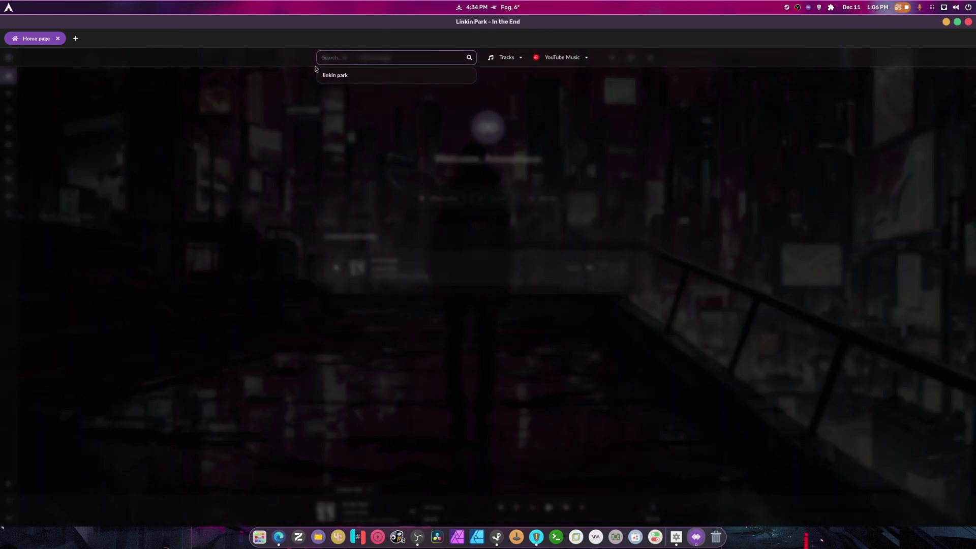
{"action": "left_click", "coordinate": [341, 75]}
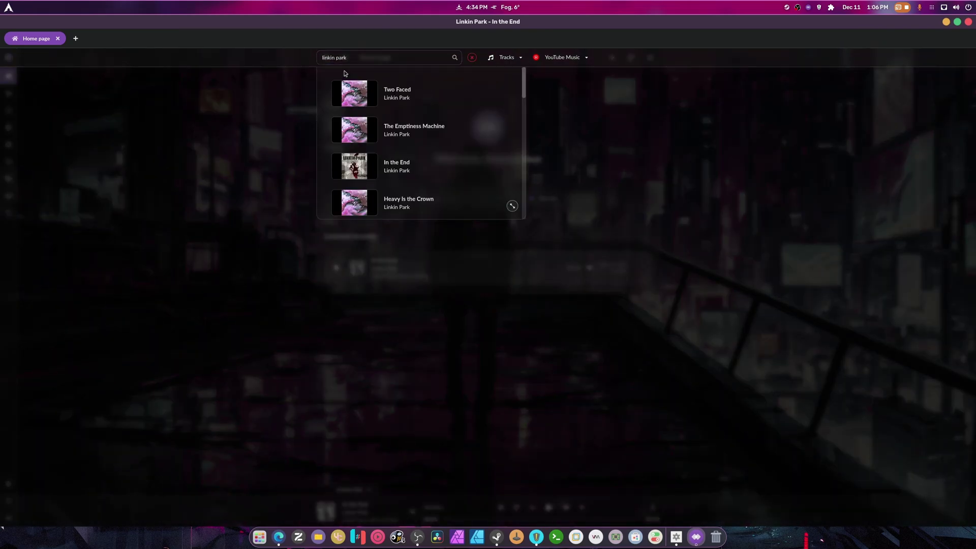
{"action": "left_click", "coordinate": [372, 92]}
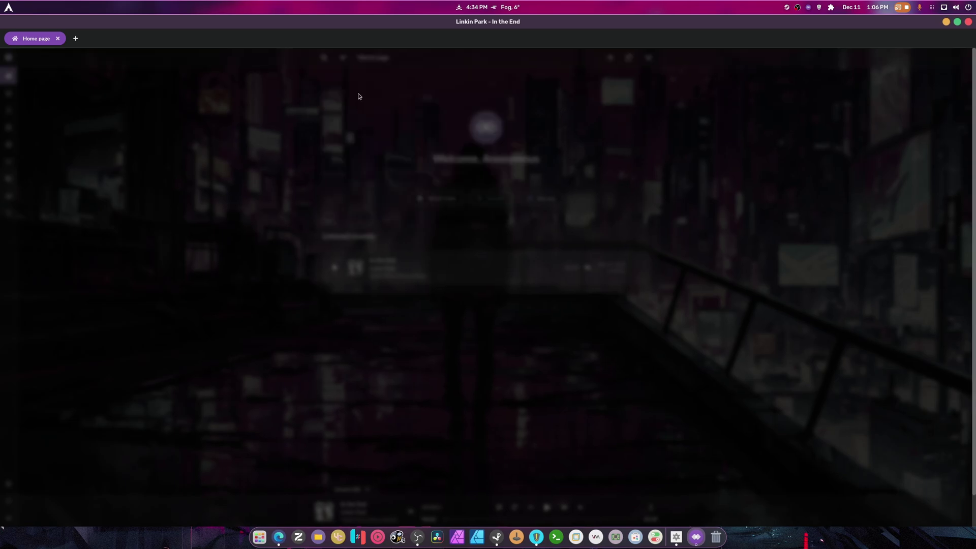
{"action": "scroll", "coordinate": [612, 313], "scroll_direction": "down", "scroll_amount": 2}
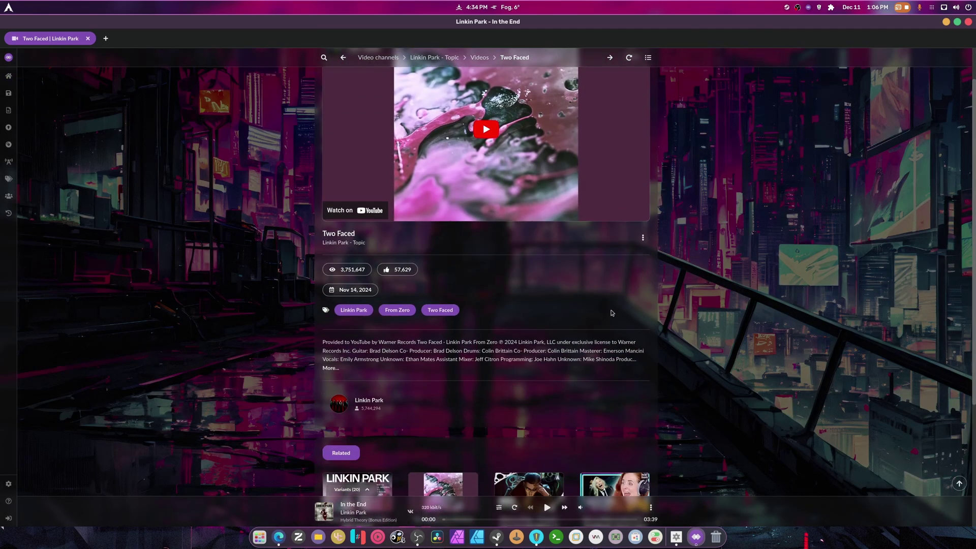
{"action": "scroll", "coordinate": [612, 313], "scroll_direction": "up", "scroll_amount": 2}
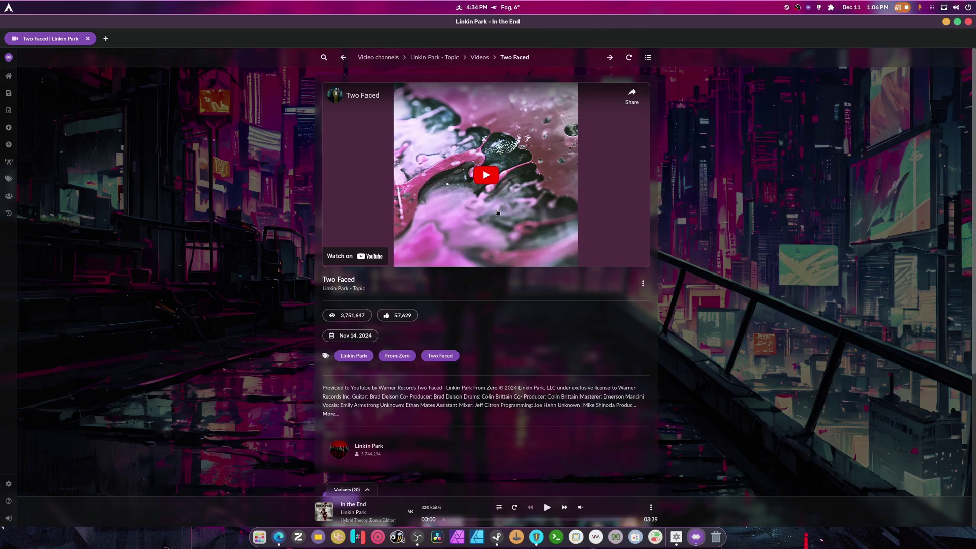
{"action": "scroll", "coordinate": [613, 328], "scroll_direction": "down", "scroll_amount": 3}
{"action": "scroll", "coordinate": [613, 329], "scroll_direction": "down", "scroll_amount": 2}
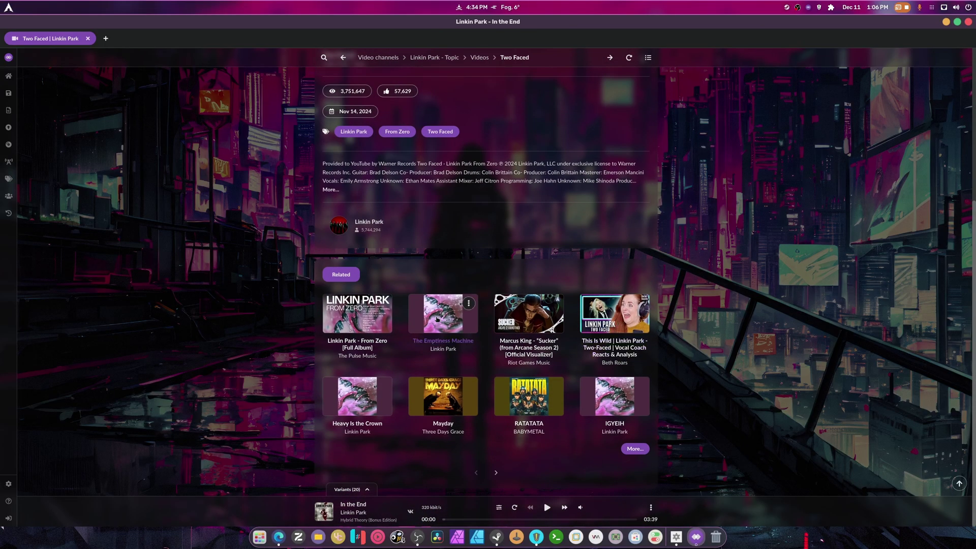
- Open The Emptiness Machine video page, then go back to the home page
{"action": "left_click", "coordinate": [437, 319]}
{"action": "scroll", "coordinate": [739, 274], "scroll_direction": "down", "scroll_amount": 3}
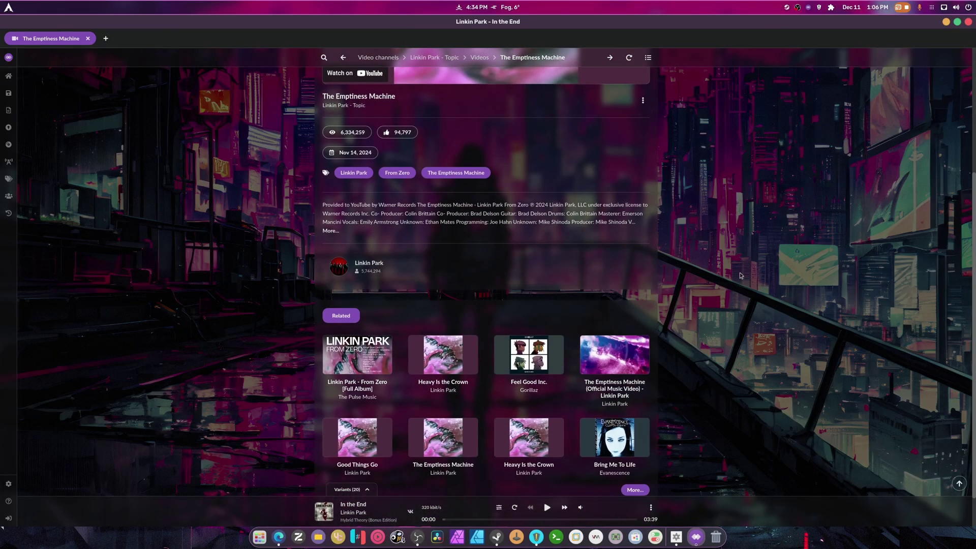
{"action": "scroll", "coordinate": [737, 275], "scroll_direction": "down", "scroll_amount": 1}
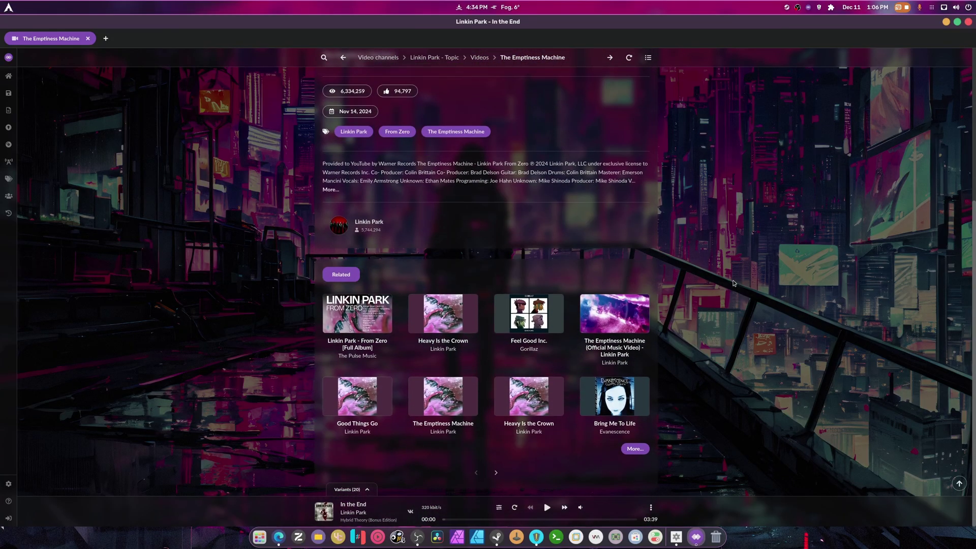
{"action": "scroll", "coordinate": [734, 283], "scroll_direction": "up", "scroll_amount": 4}
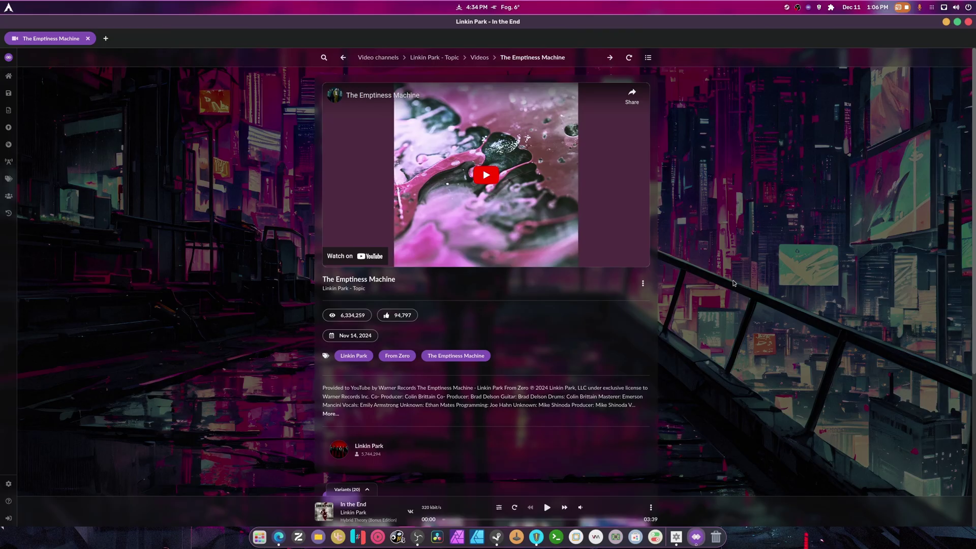
{"action": "left_click", "coordinate": [344, 58]}
{"action": "left_click", "coordinate": [344, 58]}
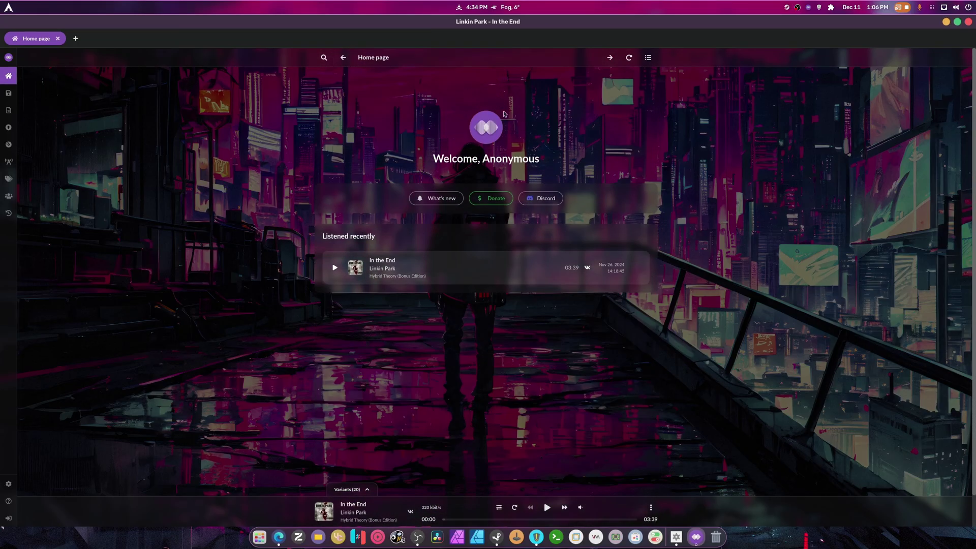
- Open Breaking the Habit from the 'linkin park' results, then return to the search results
{"action": "left_click", "coordinate": [324, 57]}
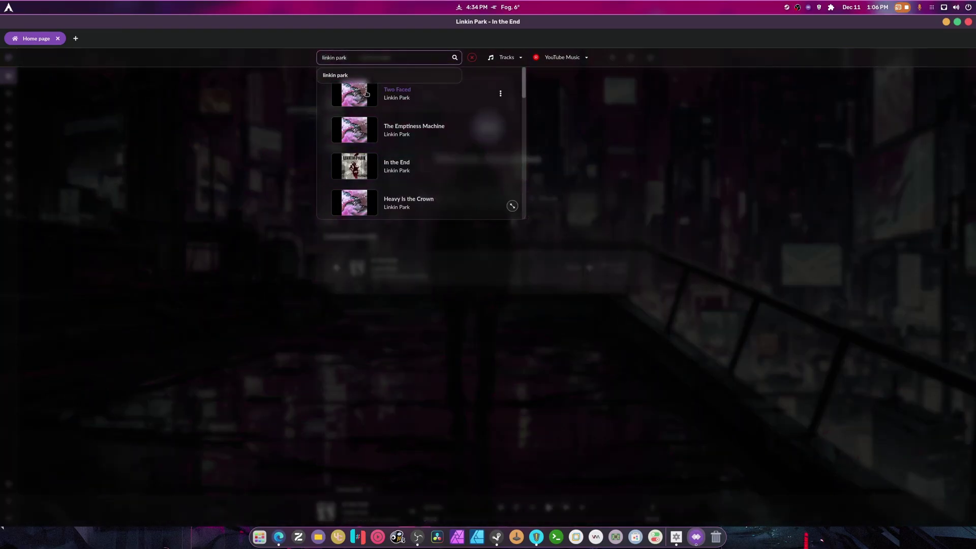
{"action": "left_click", "coordinate": [501, 94]}
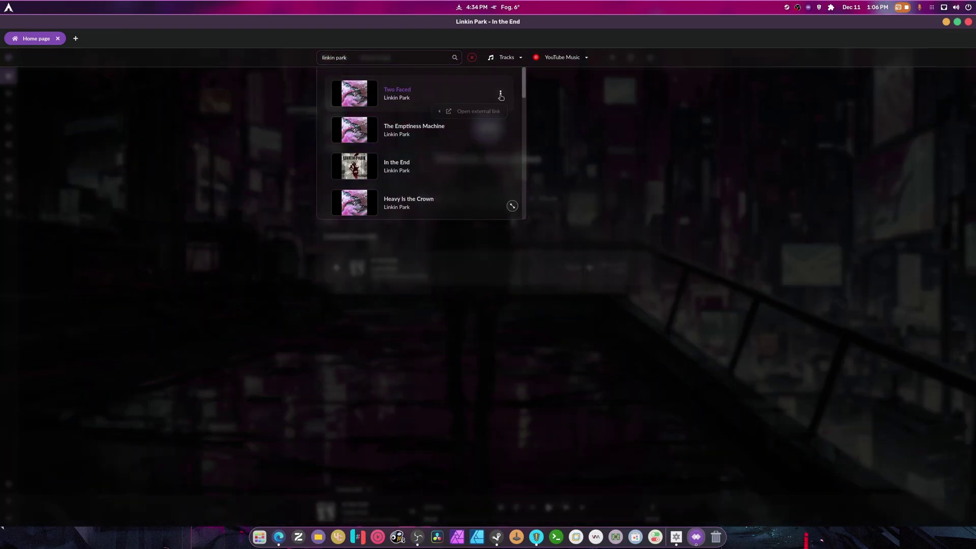
{"action": "scroll", "coordinate": [439, 191], "scroll_direction": "down", "scroll_amount": 3}
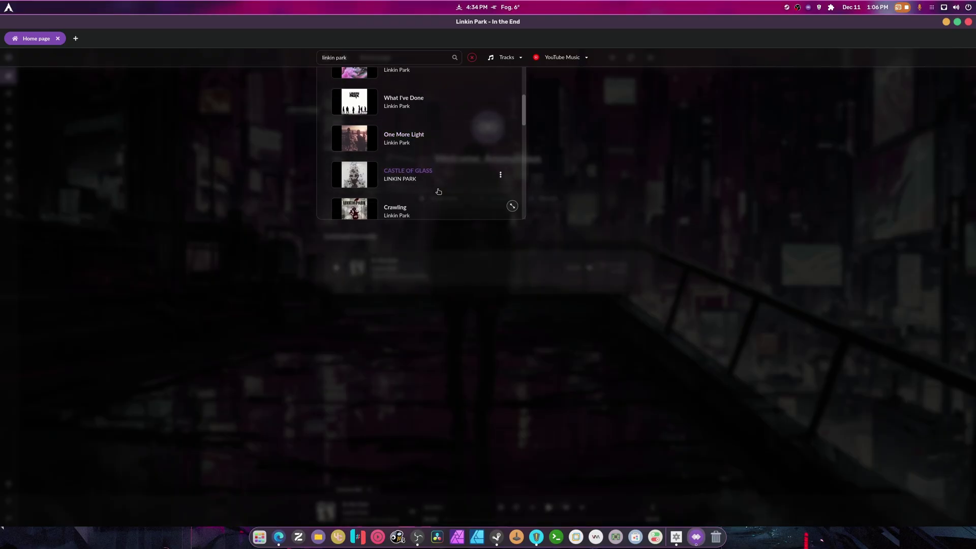
{"action": "scroll", "coordinate": [438, 191], "scroll_direction": "down", "scroll_amount": 2}
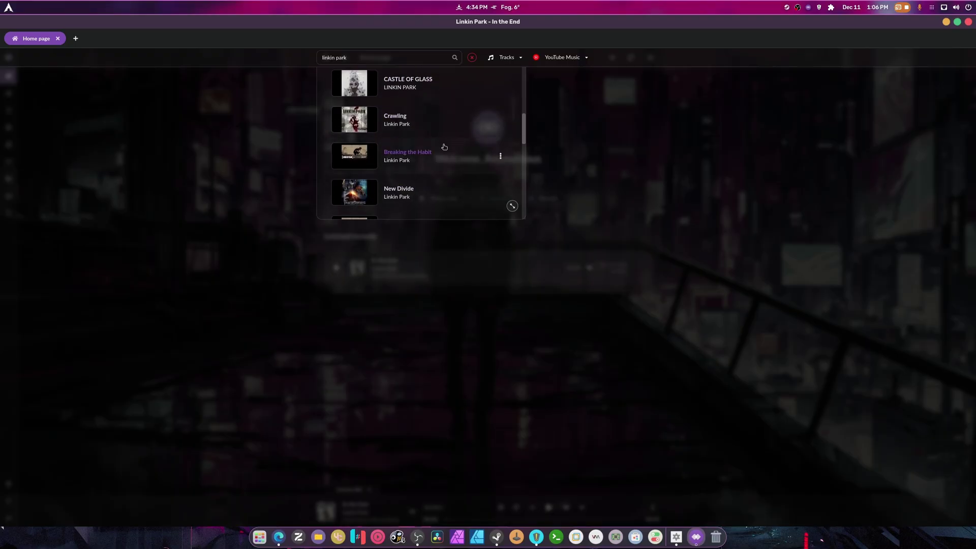
{"action": "left_click", "coordinate": [446, 166]}
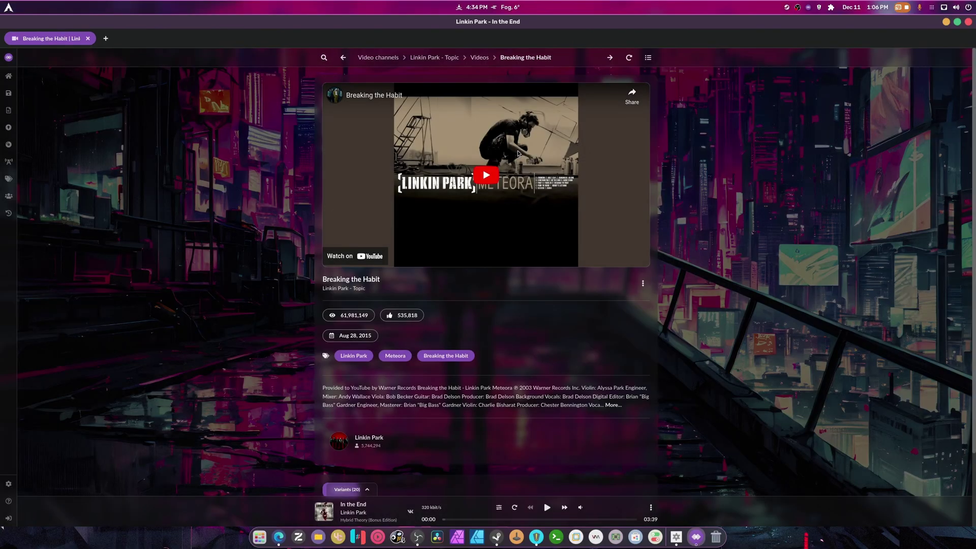
{"action": "scroll", "coordinate": [696, 244], "scroll_direction": "down", "scroll_amount": 4}
{"action": "scroll", "coordinate": [684, 236], "scroll_direction": "up", "scroll_amount": 4}
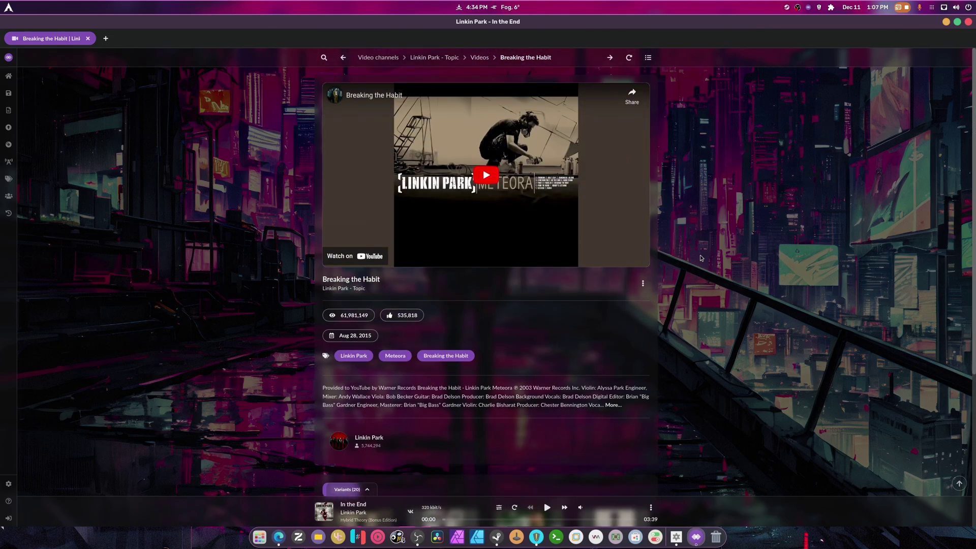
{"action": "left_click", "coordinate": [343, 58]}
{"action": "left_click", "coordinate": [324, 57]}
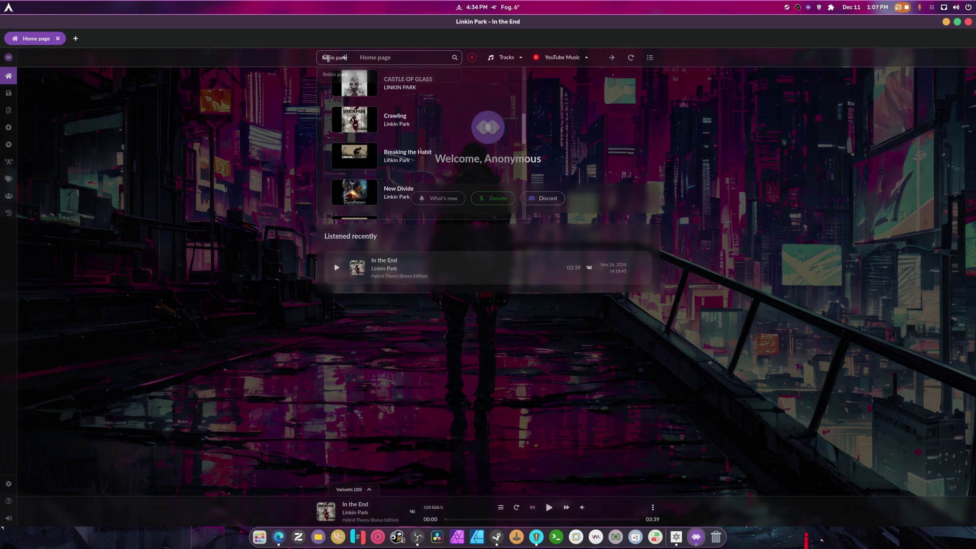
{"action": "left_click", "coordinate": [578, 61]}
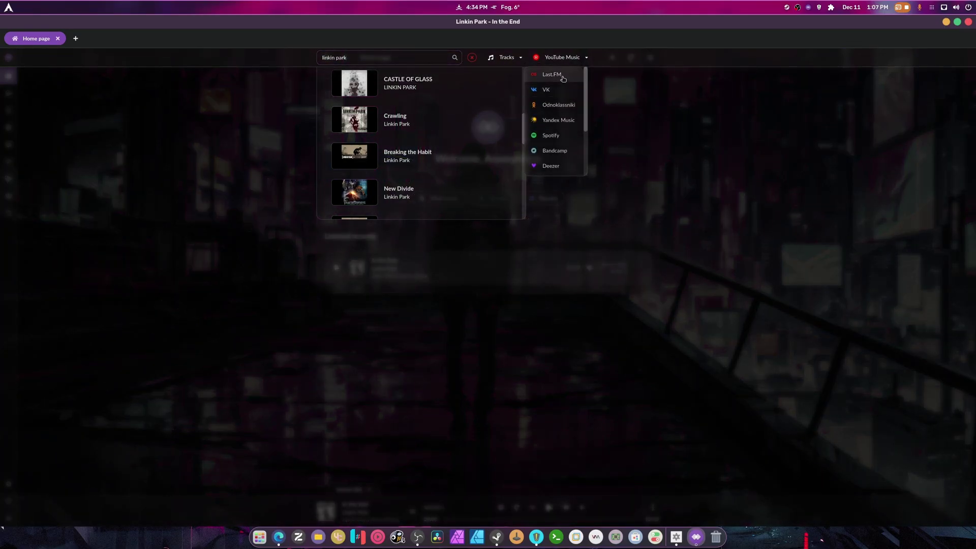
- Switch the search source to Odnoklassniki and look through the Linkin Park results
{"action": "left_click", "coordinate": [567, 109]}
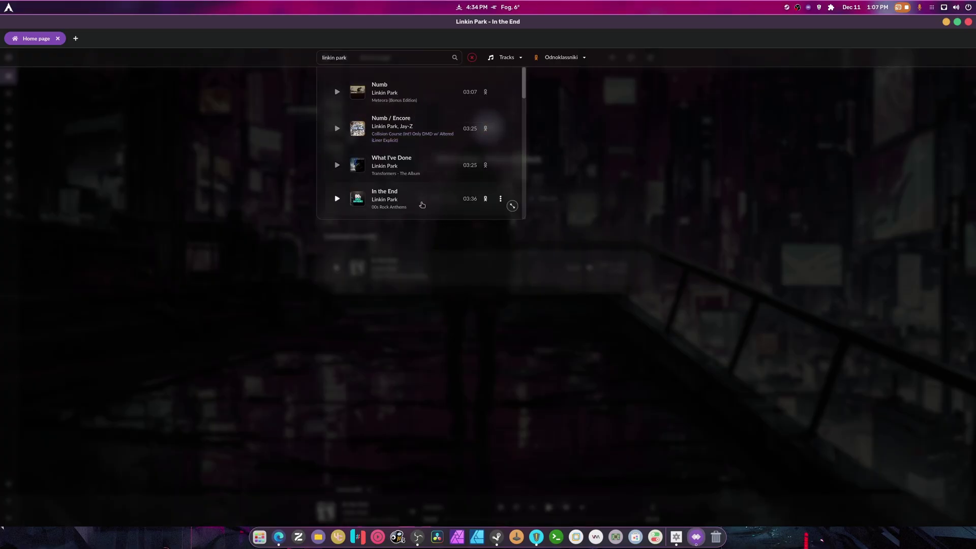
{"action": "scroll", "coordinate": [422, 203], "scroll_direction": "down", "scroll_amount": 5}
{"action": "scroll", "coordinate": [403, 146], "scroll_direction": "up", "scroll_amount": 5}
{"action": "scroll", "coordinate": [422, 193], "scroll_direction": "down", "scroll_amount": 5}
{"action": "scroll", "coordinate": [438, 204], "scroll_direction": "down", "scroll_amount": 5}
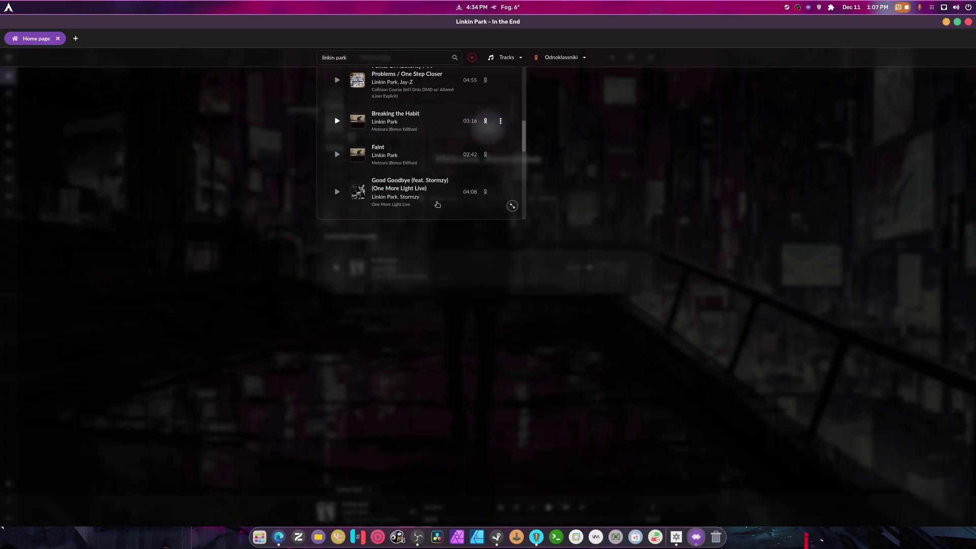
{"action": "scroll", "coordinate": [337, 163], "scroll_direction": "up", "scroll_amount": 3}
- Play Breaking the Habit from the results and close the search dropdown
{"action": "left_click", "coordinate": [337, 151]}
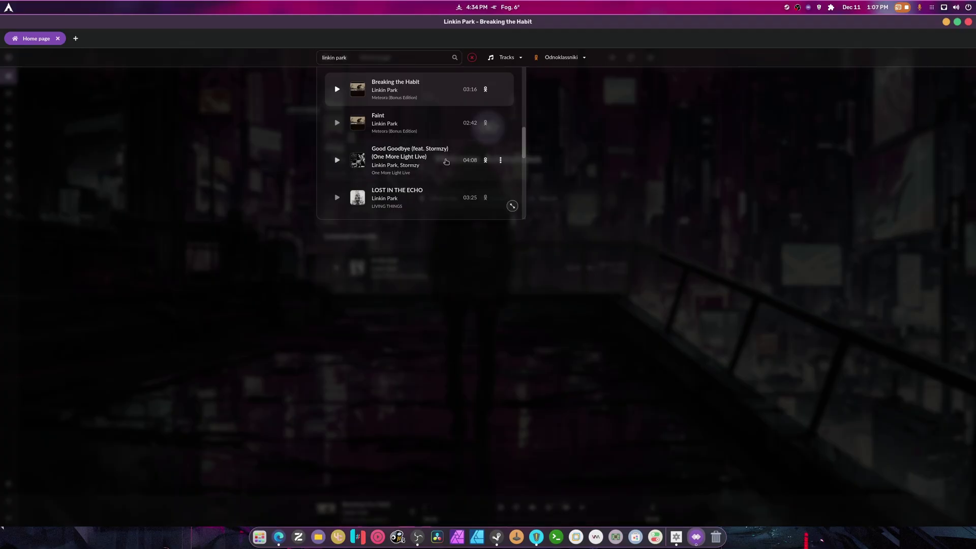
{"action": "scroll", "coordinate": [447, 162], "scroll_direction": "up", "scroll_amount": 3}
{"action": "scroll", "coordinate": [447, 162], "scroll_direction": "down", "scroll_amount": 3}
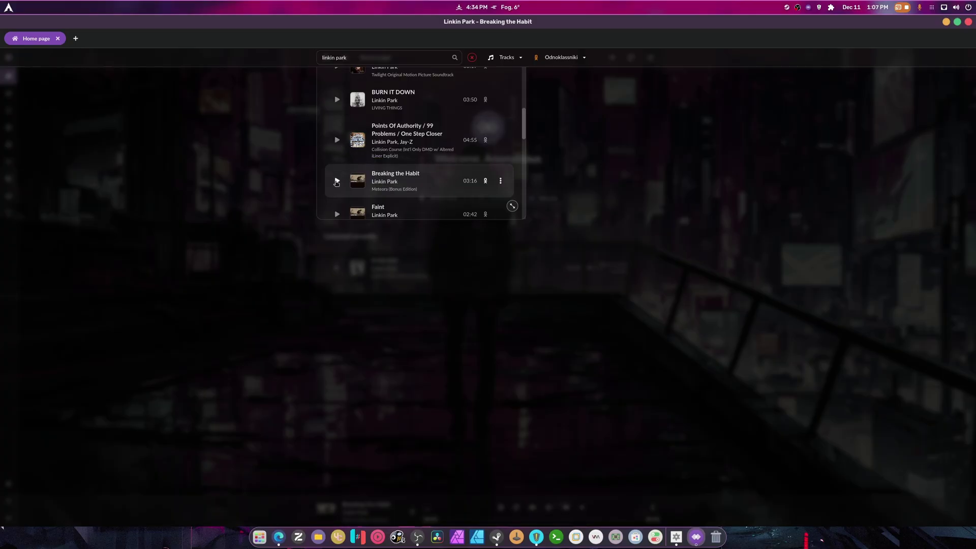
{"action": "left_click", "coordinate": [337, 181]}
{"action": "scroll", "coordinate": [337, 182], "scroll_direction": "down", "scroll_amount": 3}
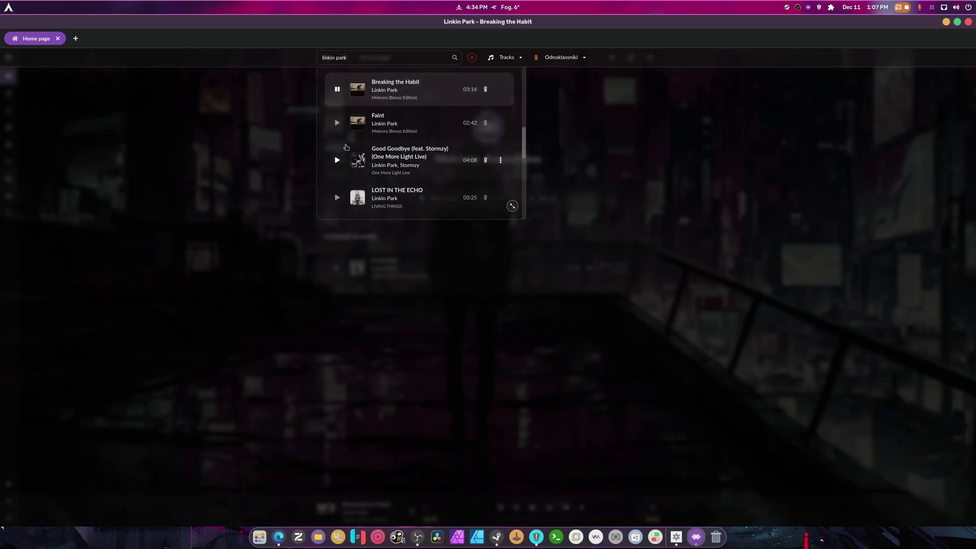
{"action": "left_click", "coordinate": [512, 205]}
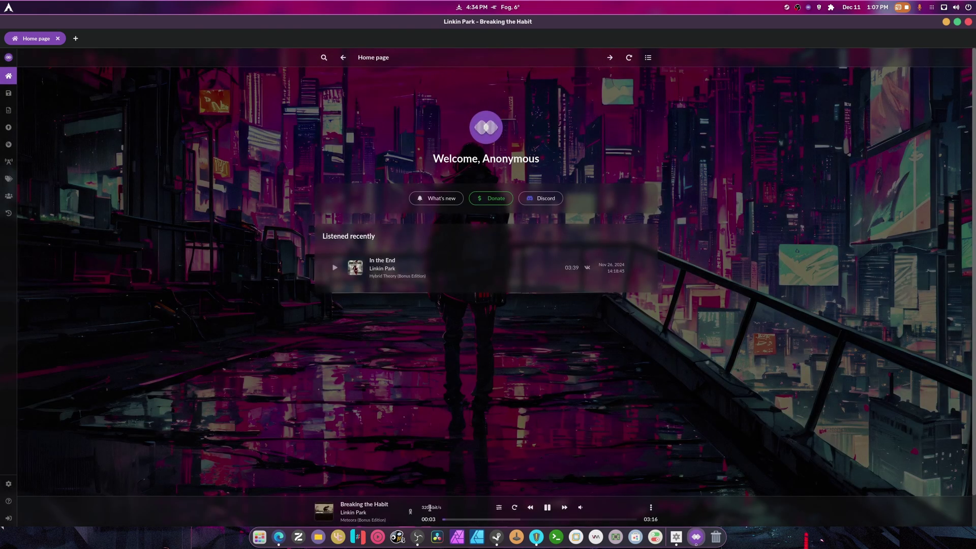
{"action": "left_click", "coordinate": [381, 522]}
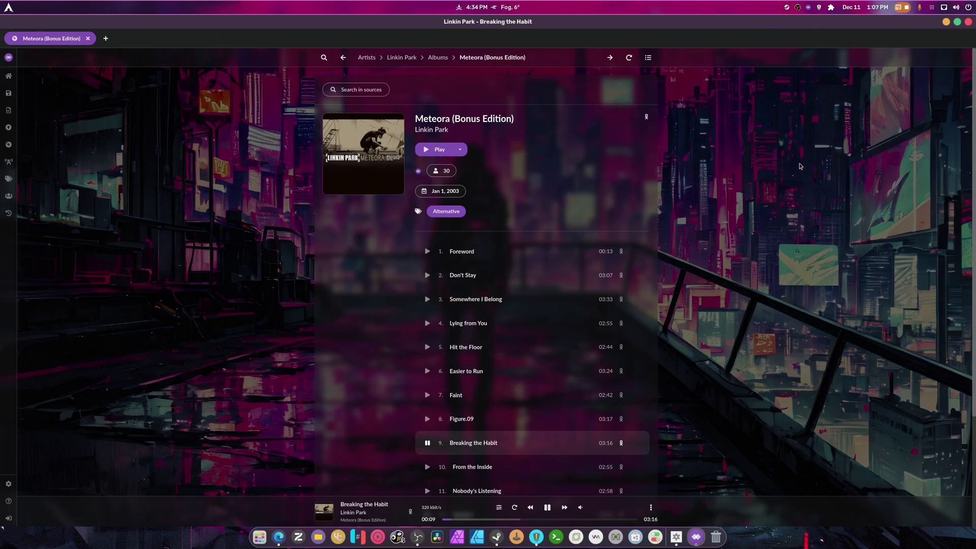
{"action": "scroll", "coordinate": [800, 166], "scroll_direction": "down", "scroll_amount": 3}
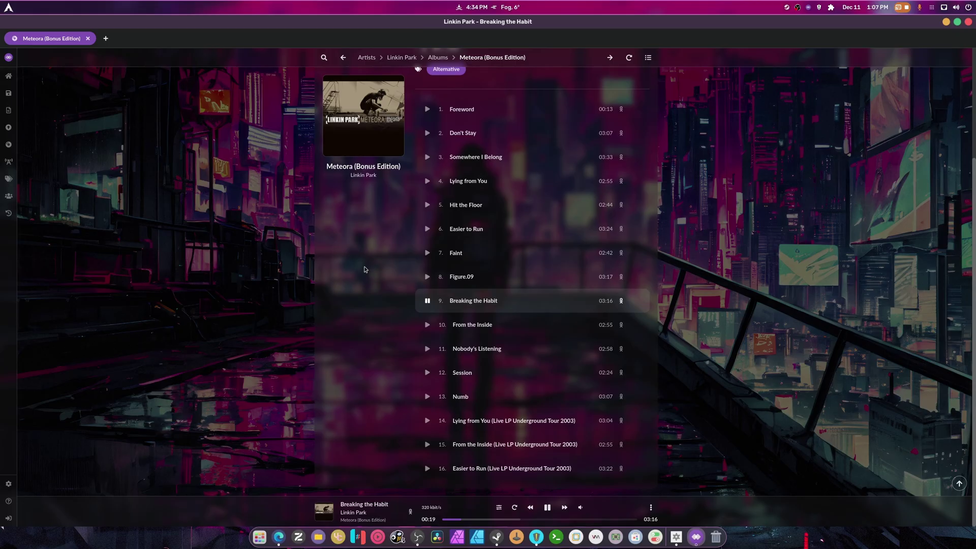
{"action": "scroll", "coordinate": [365, 270], "scroll_direction": "up", "scroll_amount": 2}
{"action": "scroll", "coordinate": [364, 269], "scroll_direction": "up", "scroll_amount": 2}
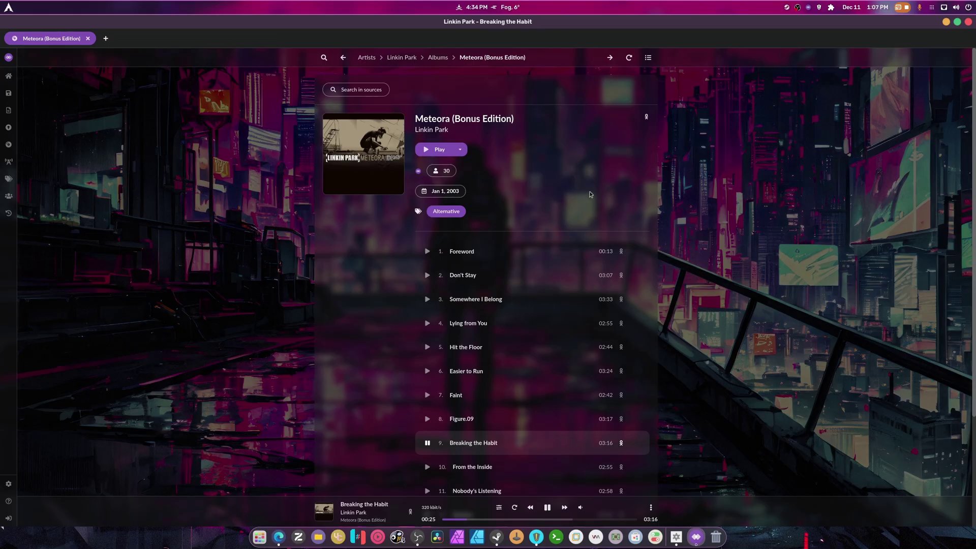
{"action": "scroll", "coordinate": [585, 173], "scroll_direction": "down", "scroll_amount": 3}
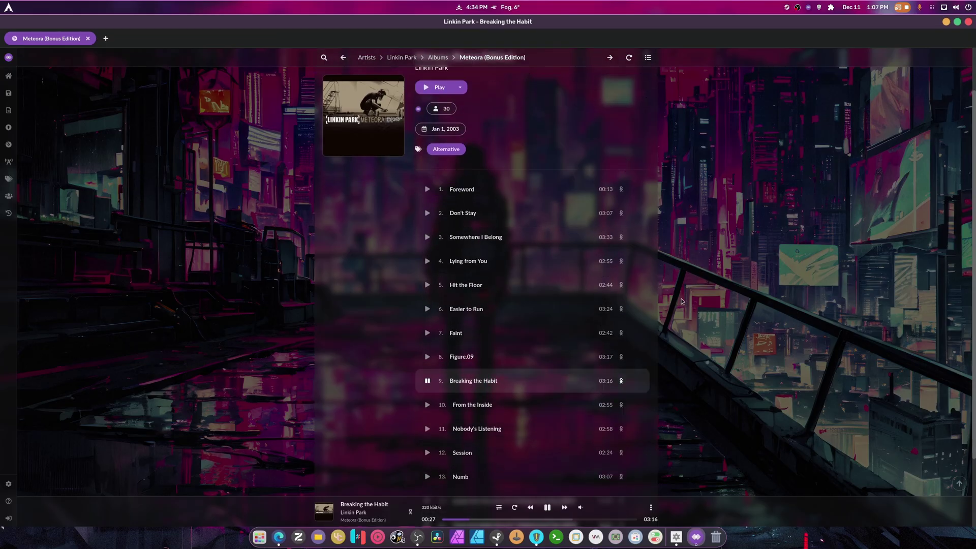
{"action": "scroll", "coordinate": [537, 173], "scroll_direction": "up", "scroll_amount": 3}
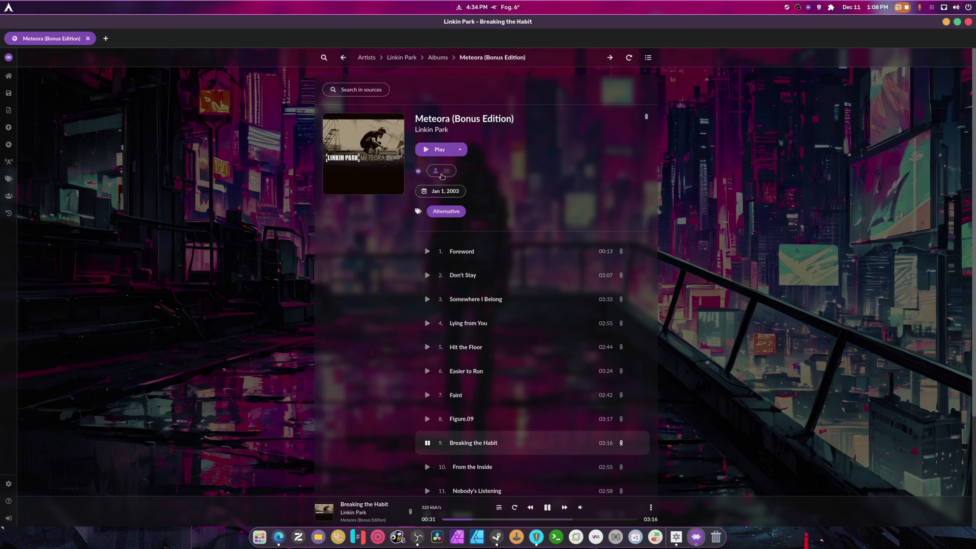
{"action": "left_click", "coordinate": [441, 173]}
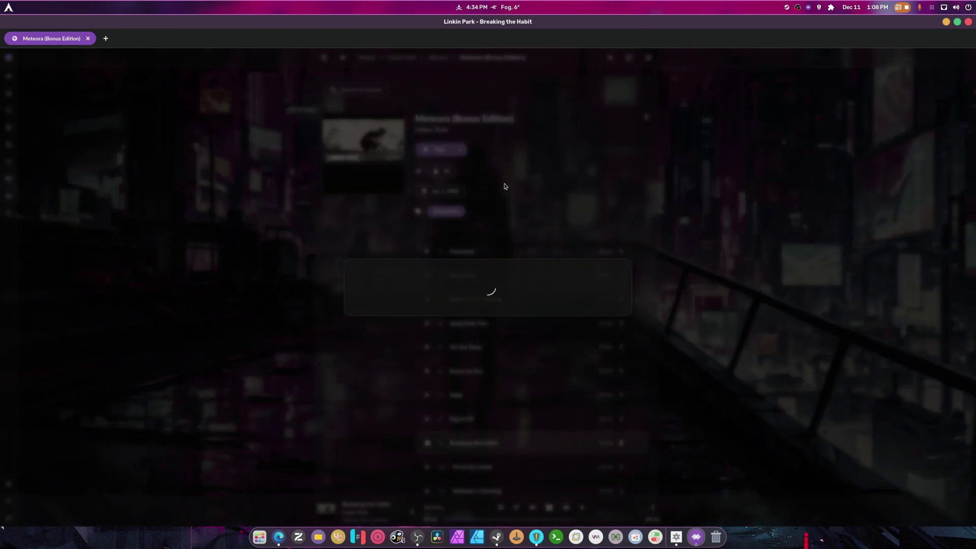
{"action": "left_click", "coordinate": [685, 197]}
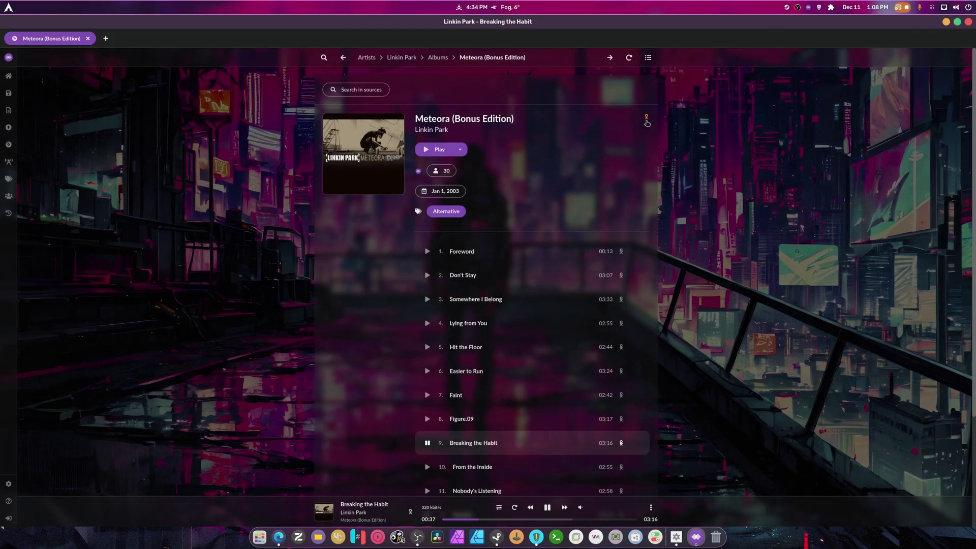
{"action": "scroll", "coordinate": [734, 374], "scroll_direction": "down", "scroll_amount": 3}
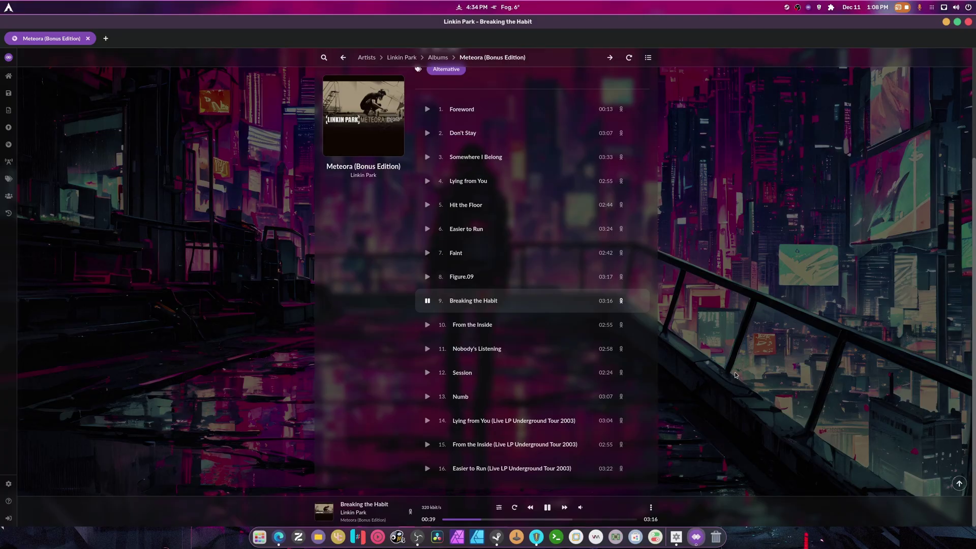
{"action": "scroll", "coordinate": [734, 375], "scroll_direction": "up", "scroll_amount": 3}
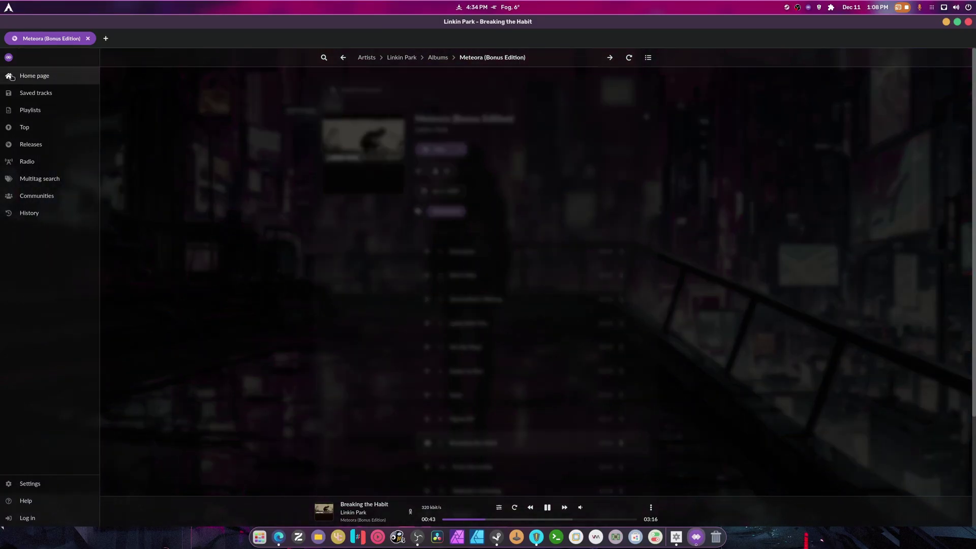
- On the Saved tracks page, search for 'linkin park', then close the search results
{"action": "left_click", "coordinate": [19, 94]}
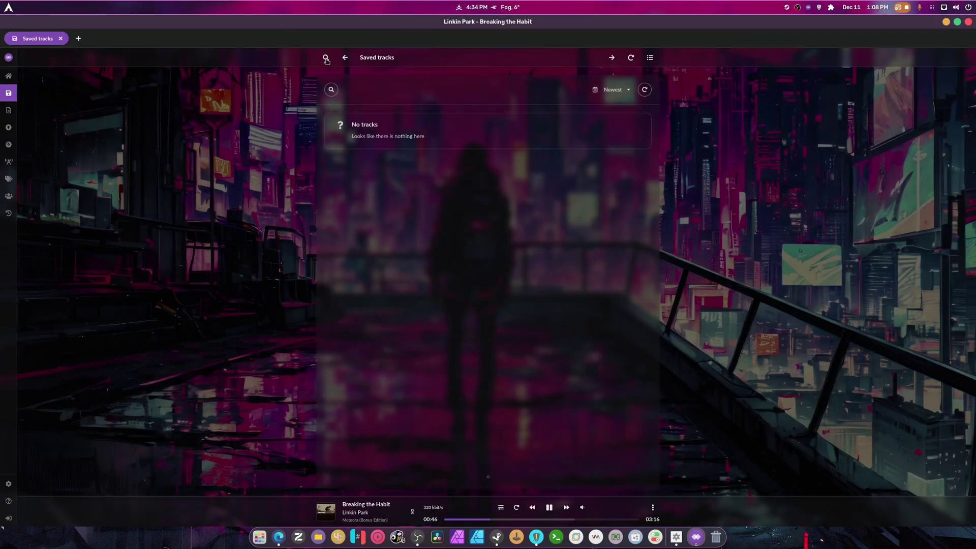
{"action": "left_click", "coordinate": [326, 57]}
{"action": "type", "text": "linkin park"}
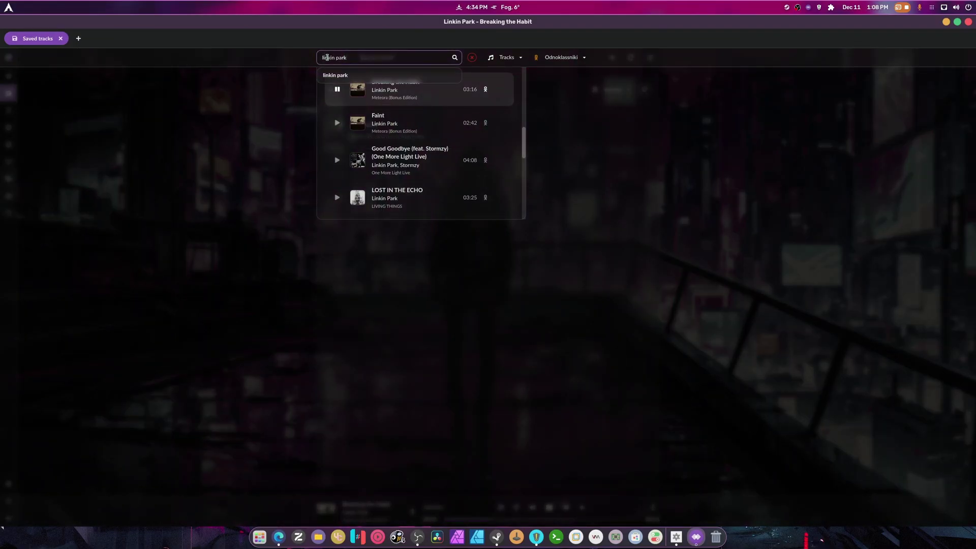
{"action": "left_click", "coordinate": [612, 117]}
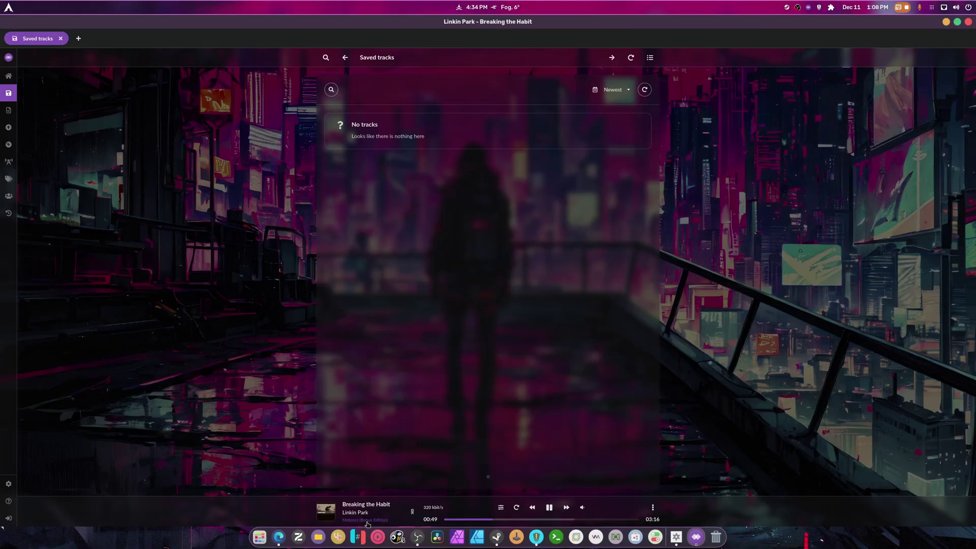
- Open the Meteora (Bonus Edition) album, add Breaking the Habit to saved tracks, and pause it at 1:08
{"action": "left_click", "coordinate": [369, 519]}
{"action": "left_click", "coordinate": [651, 507]}
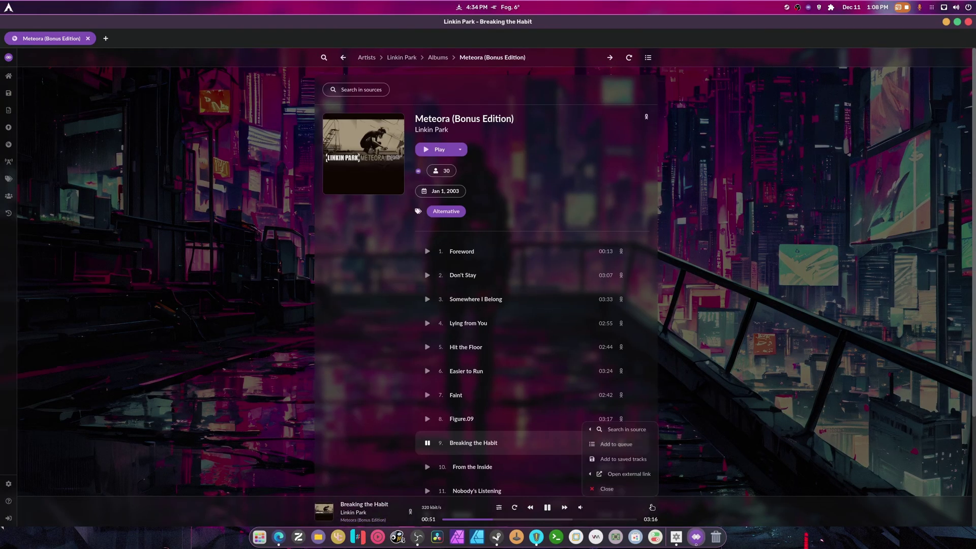
{"action": "left_click", "coordinate": [641, 462]}
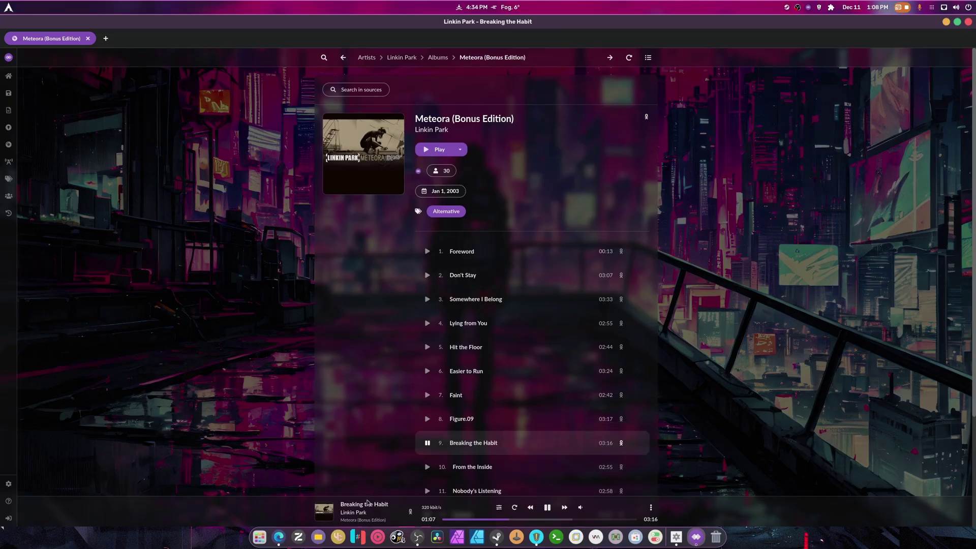
{"action": "left_click", "coordinate": [547, 508]}
{"action": "scroll", "coordinate": [336, 437], "scroll_direction": "down", "scroll_amount": 2}
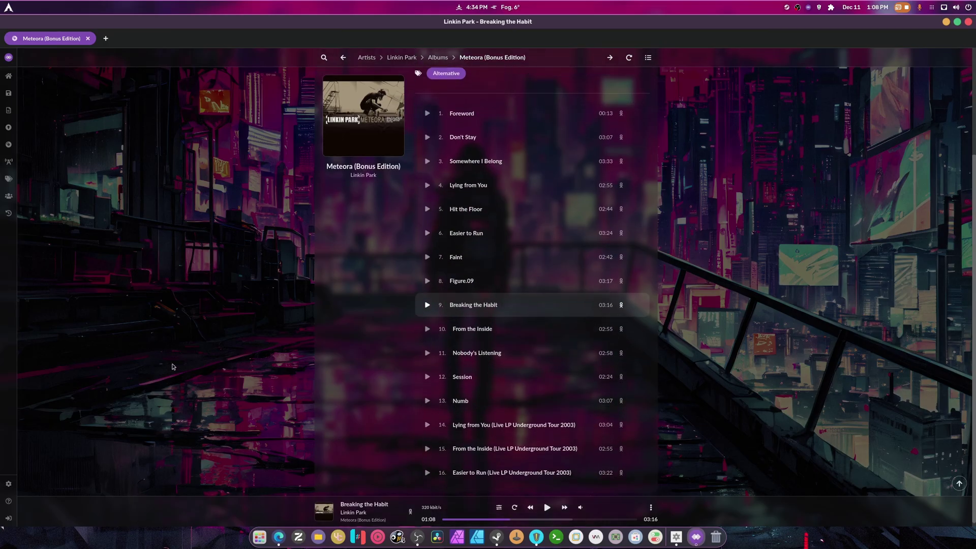
{"action": "scroll", "coordinate": [172, 366], "scroll_direction": "up", "scroll_amount": 4}
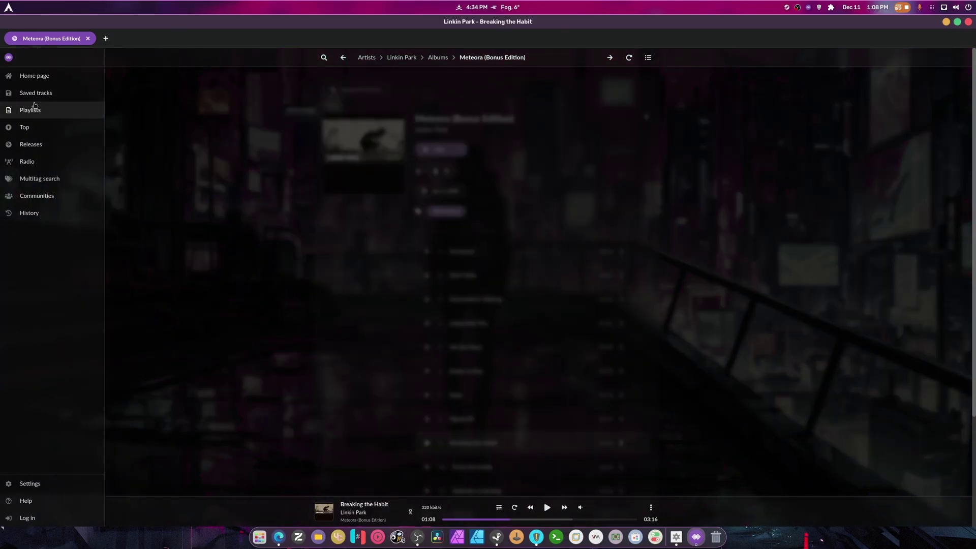
- Visit Saved tracks, Playlists, Top and Releases, then open Until I Wake's Renovate album
{"action": "left_click", "coordinate": [28, 96]}
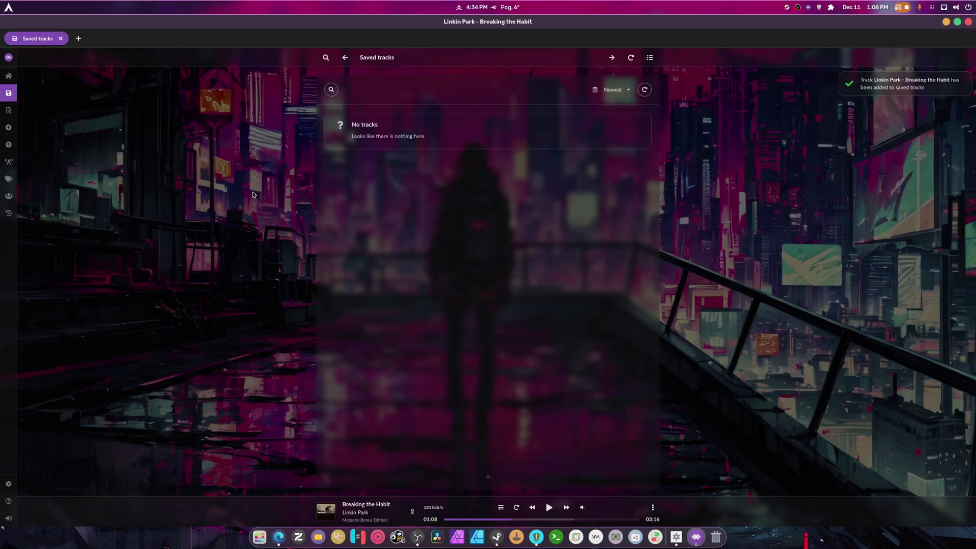
{"action": "mouse_move", "coordinate": [42, 146]}
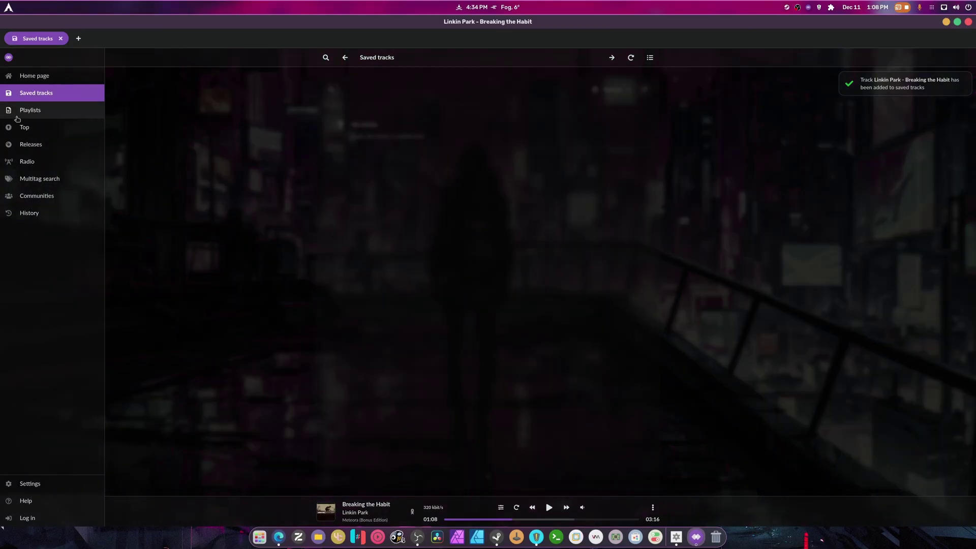
{"action": "left_click", "coordinate": [30, 110]}
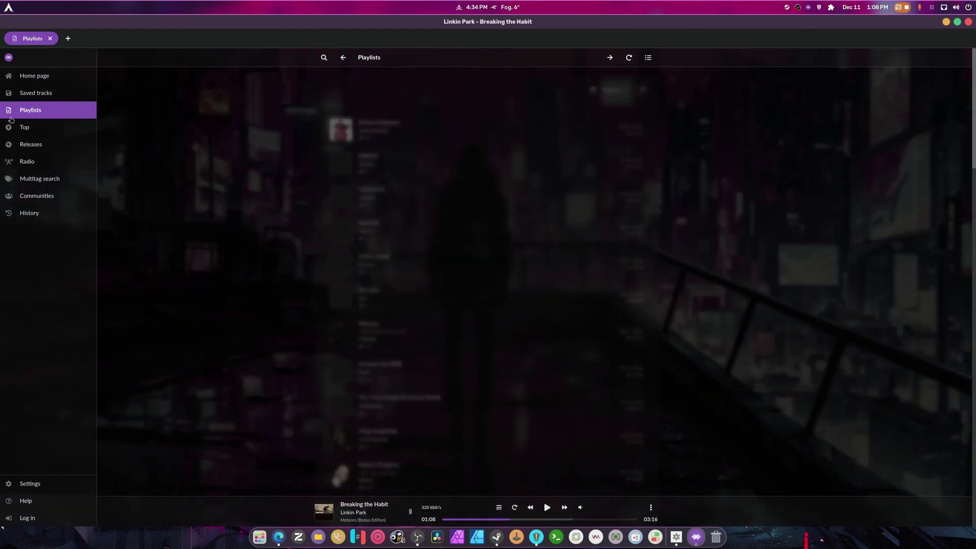
{"action": "left_click", "coordinate": [19, 130]}
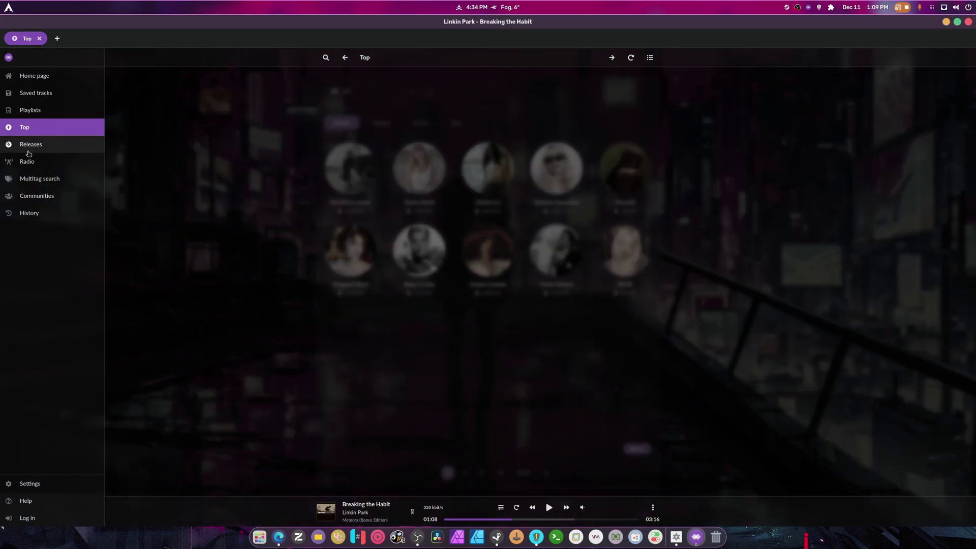
{"action": "left_click", "coordinate": [20, 144]}
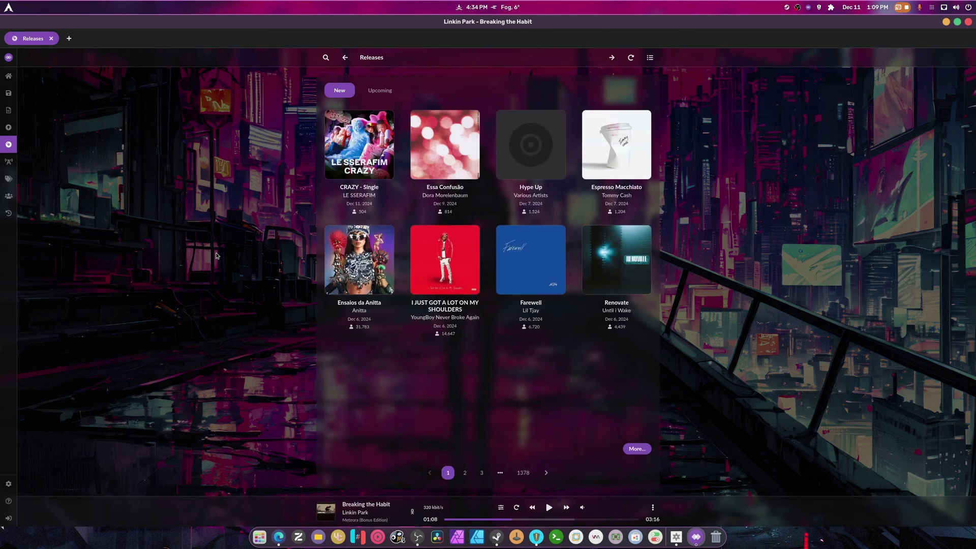
{"action": "left_click", "coordinate": [613, 273]}
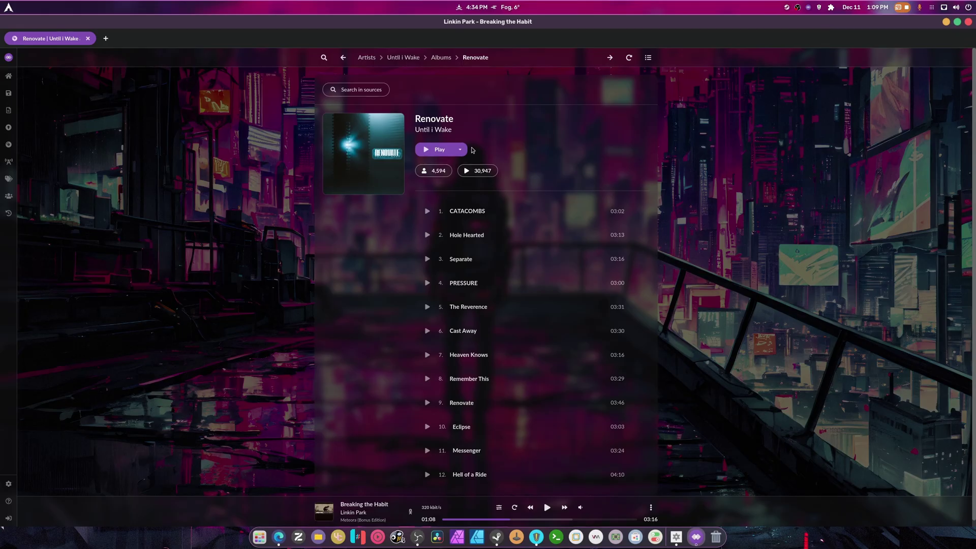
{"action": "scroll", "coordinate": [607, 284], "scroll_direction": "down", "scroll_amount": 1}
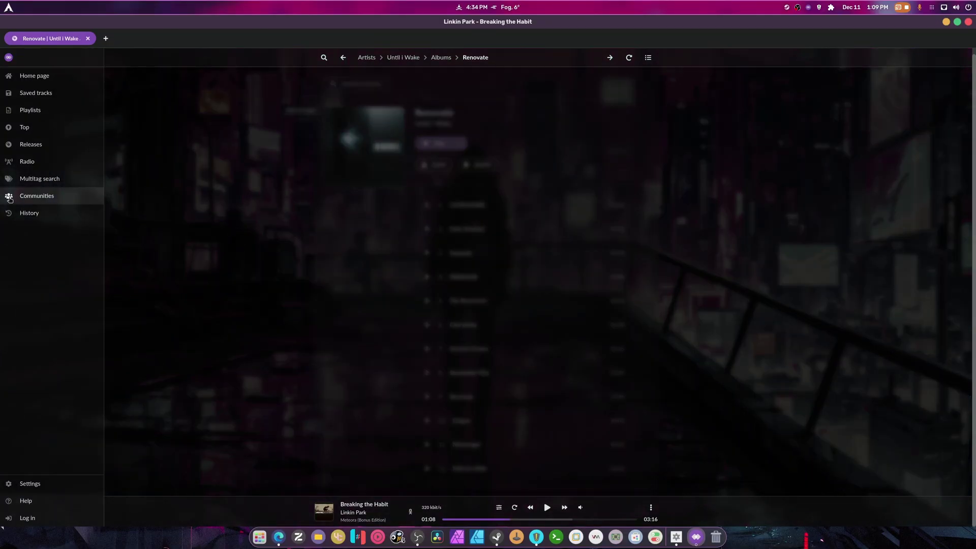
{"action": "left_click", "coordinate": [22, 199]}
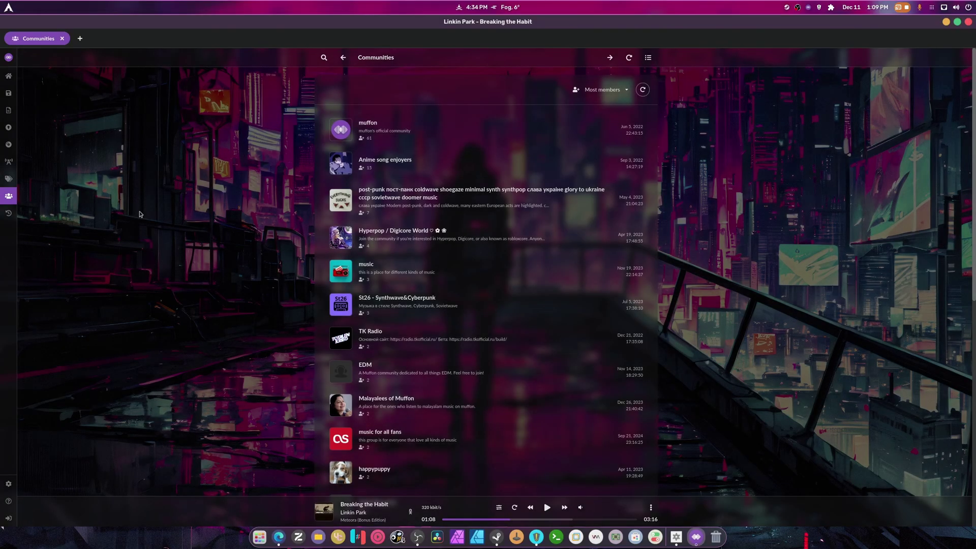
{"action": "scroll", "coordinate": [216, 325], "scroll_direction": "down", "scroll_amount": 2}
{"action": "scroll", "coordinate": [216, 325], "scroll_direction": "down", "scroll_amount": 5}
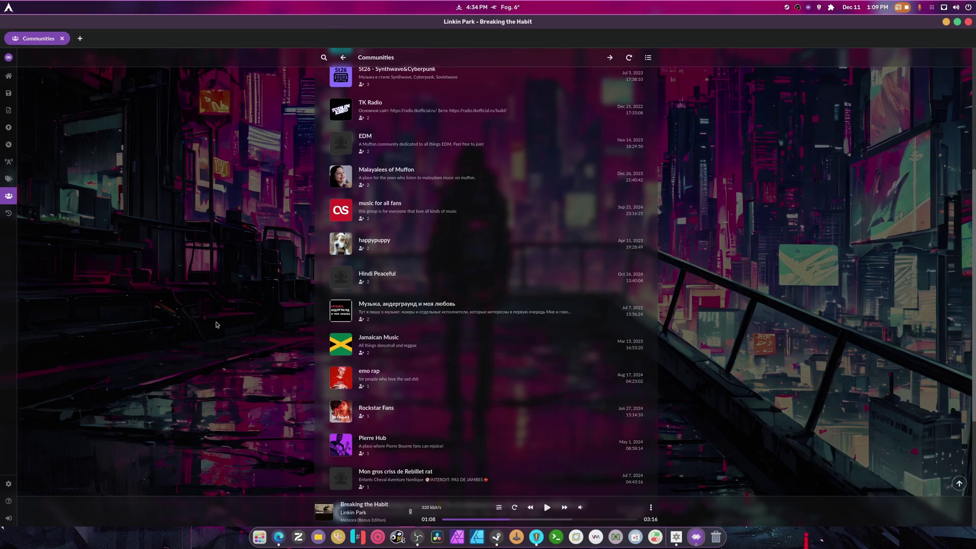
{"action": "scroll", "coordinate": [216, 325], "scroll_direction": "down", "scroll_amount": 6}
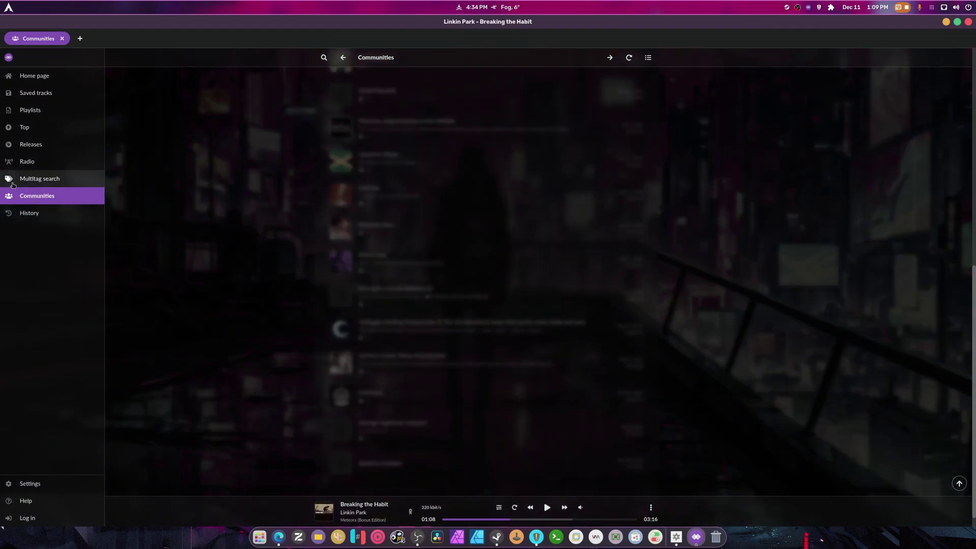
{"action": "left_click", "coordinate": [12, 184]}
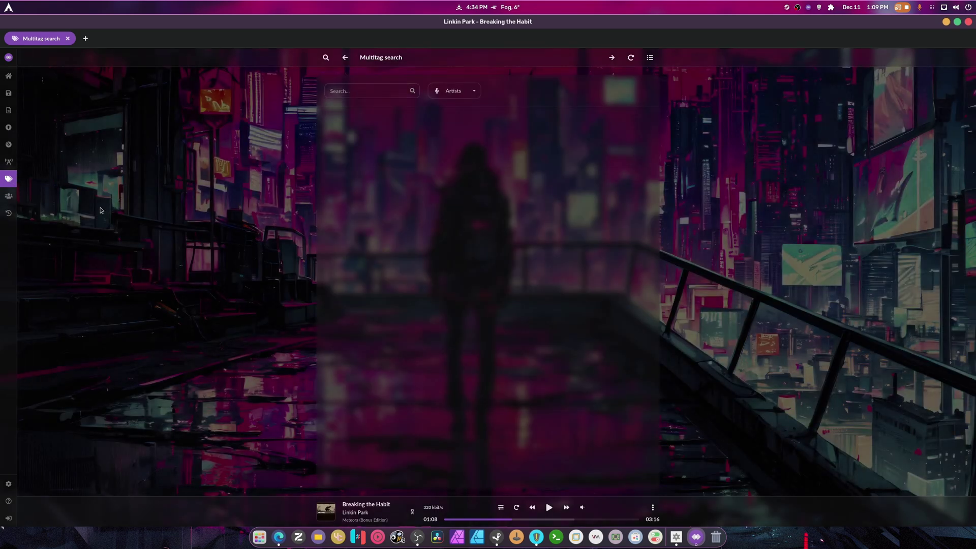
{"action": "left_click", "coordinate": [7, 161]}
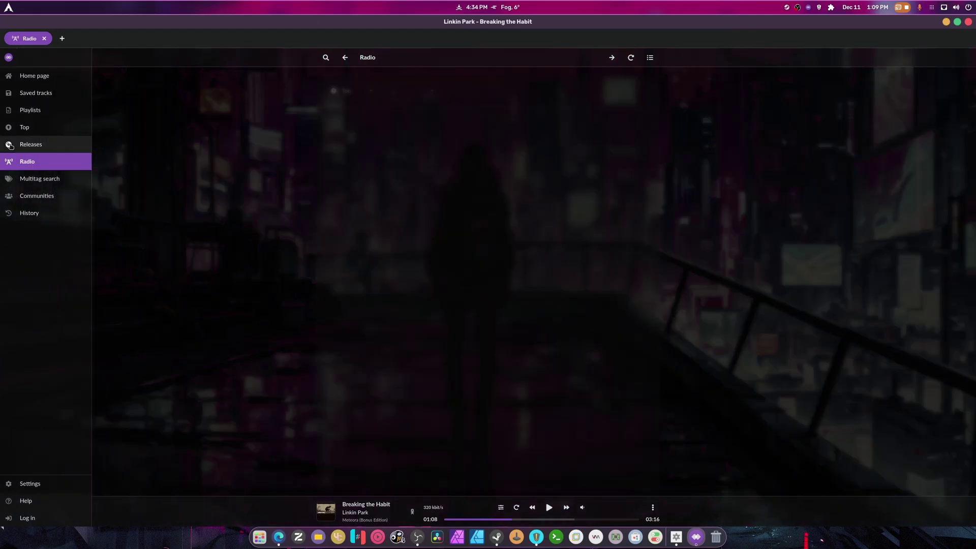
{"action": "left_click", "coordinate": [23, 144]}
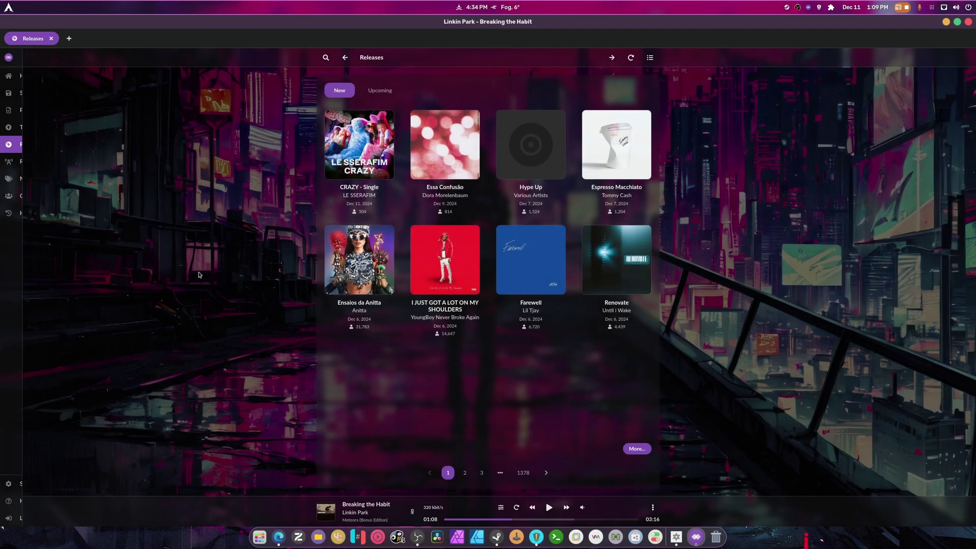
{"action": "left_click", "coordinate": [622, 267]}
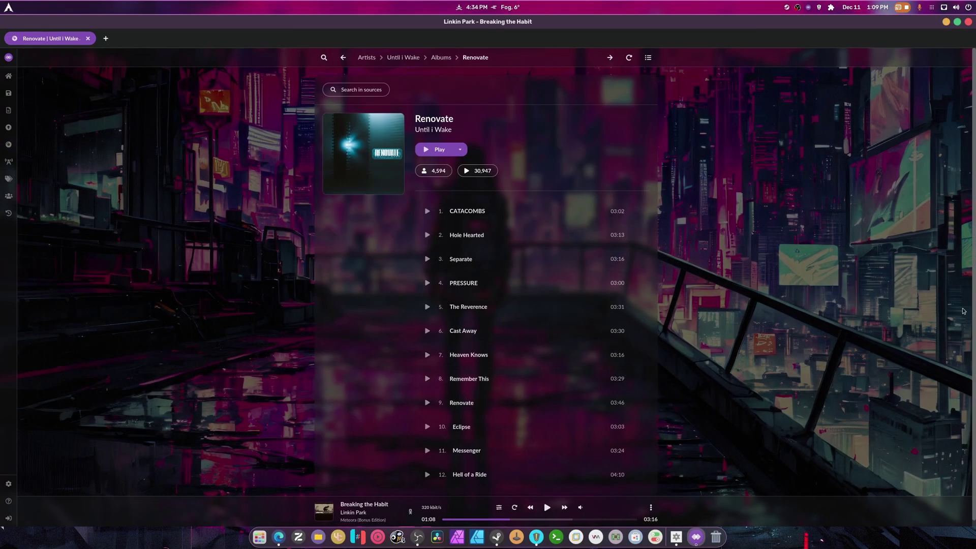